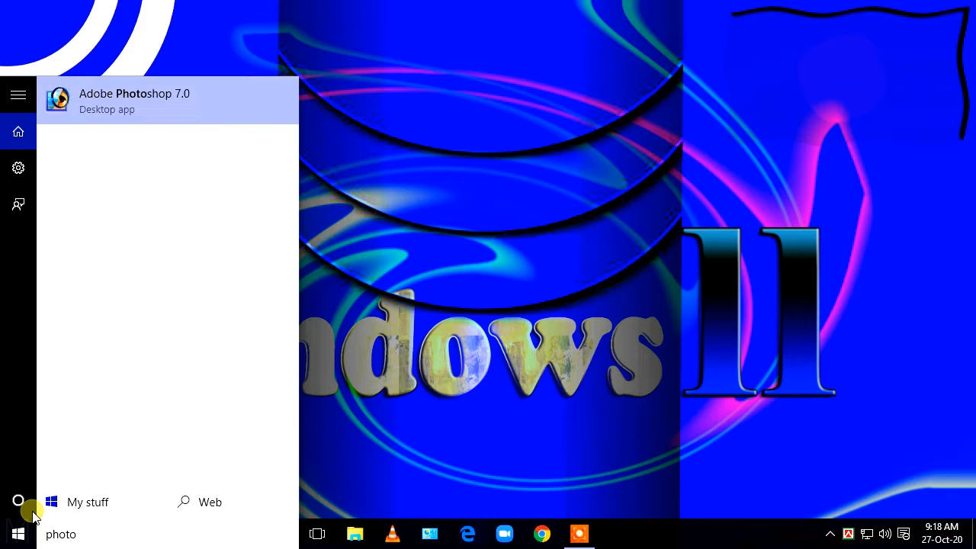
- Search the Start menu for photoshop and launch the Adobe Photoshop 7.0 desktop app
{"action": "type", "text": "shop"}
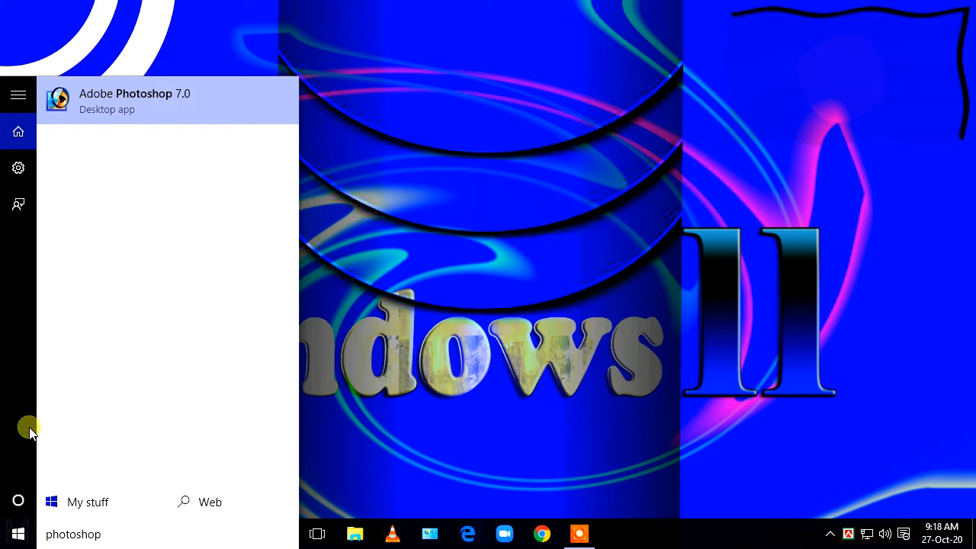
{"action": "left_click", "coordinate": [113, 111]}
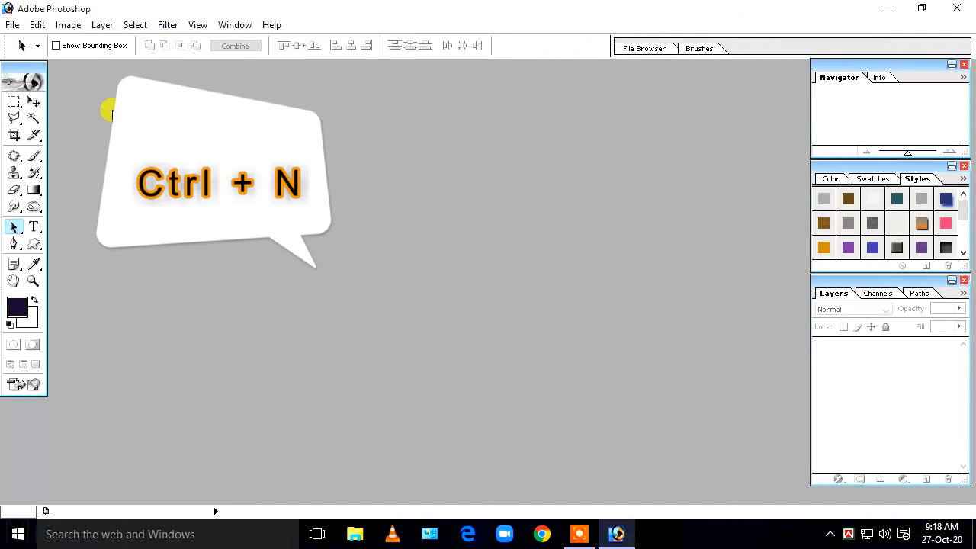
- Create a transparent 1280 x 720 HDTV 720P document and maximize its window
{"action": "key", "text": "ctrl+n"}
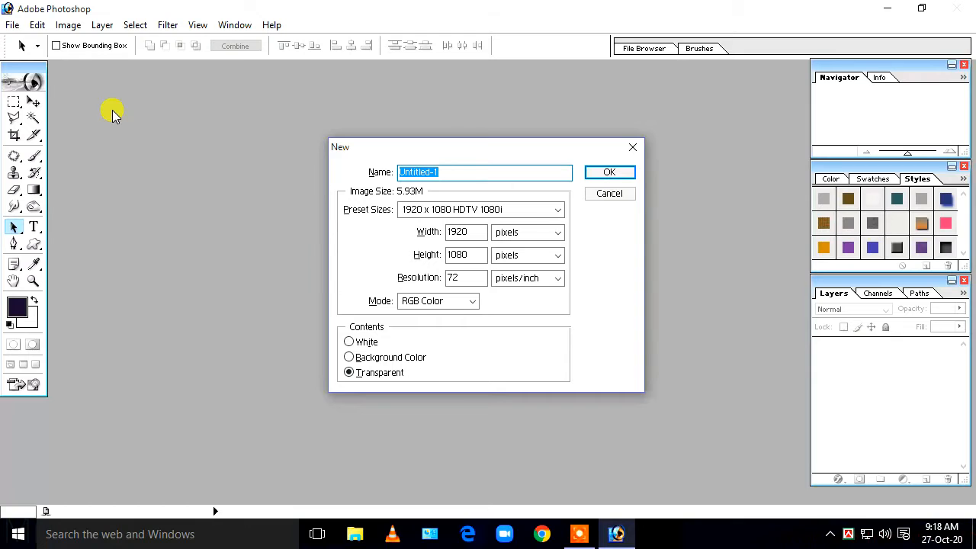
{"action": "left_click", "coordinate": [561, 210]}
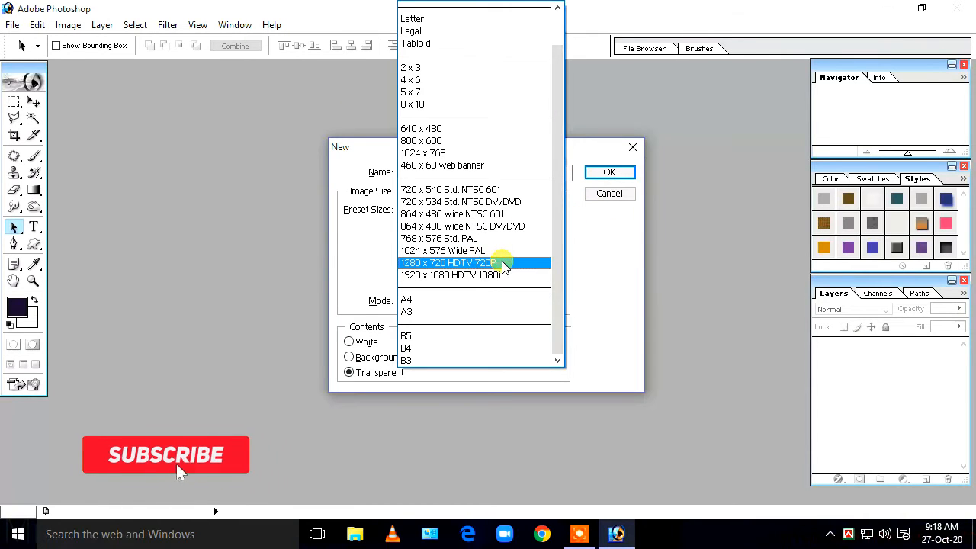
{"action": "left_click", "coordinate": [476, 266]}
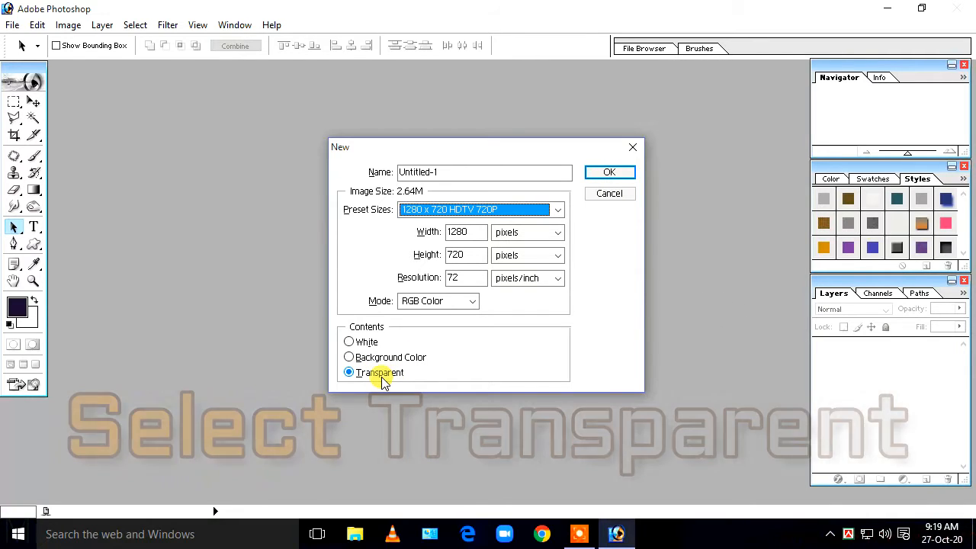
{"action": "left_click", "coordinate": [374, 359]}
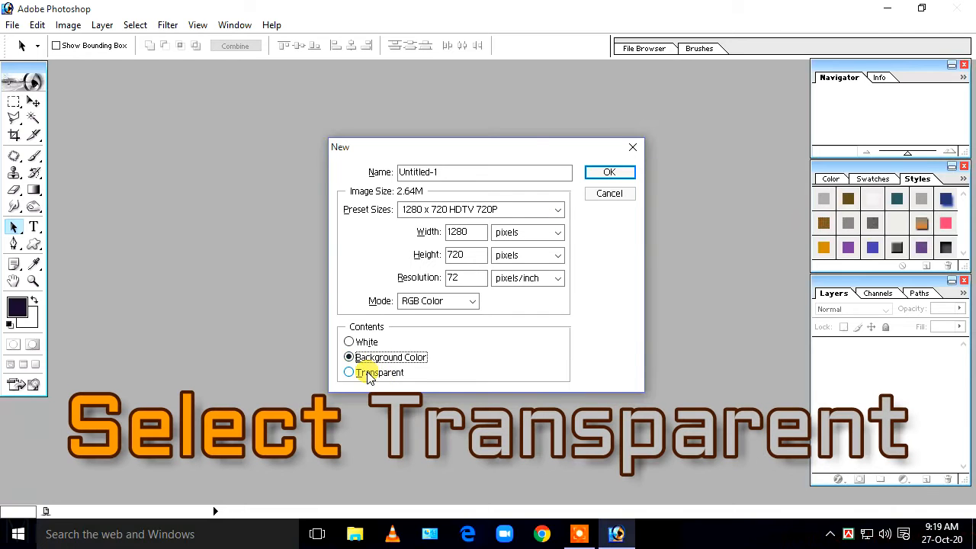
{"action": "left_click", "coordinate": [369, 373]}
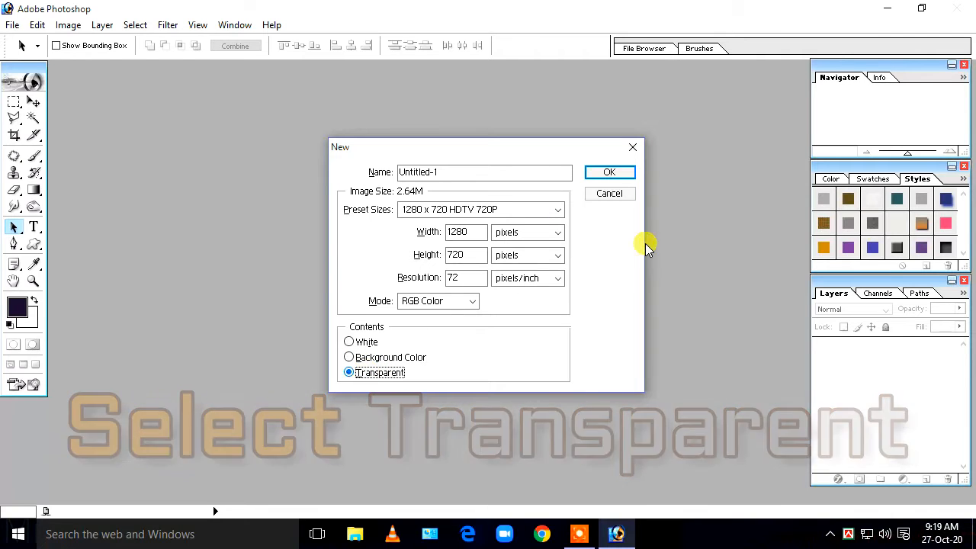
{"action": "left_click", "coordinate": [599, 171]}
{"action": "left_click", "coordinate": [620, 76]}
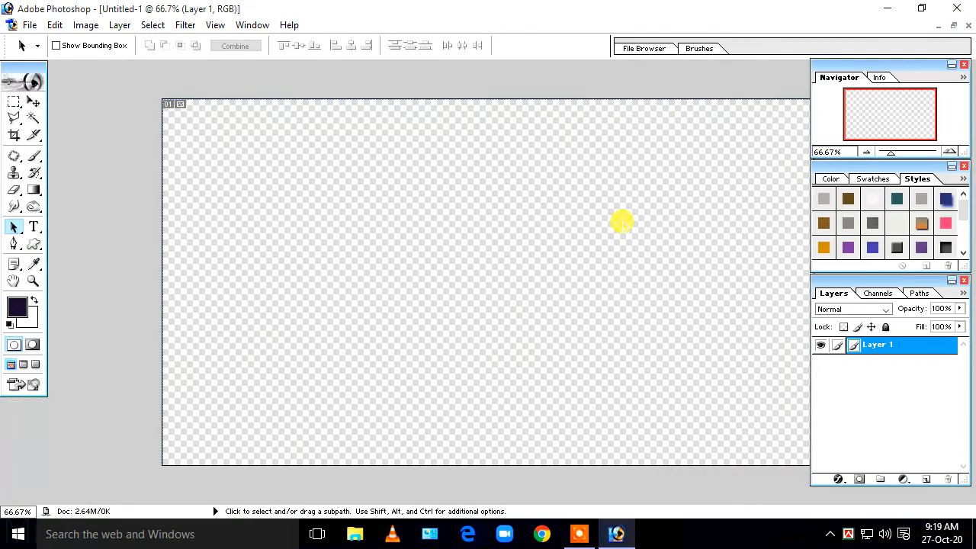
{"action": "key", "text": "ctrl+minus"}
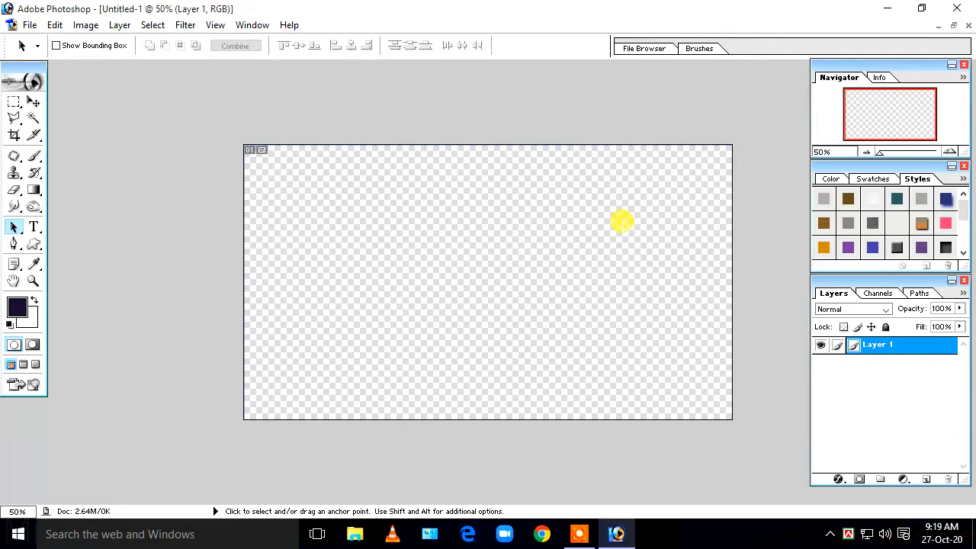
- Open 3197420.jpg, discarding its embedded colour profile, and select the whole photo
{"action": "left_click", "coordinate": [30, 25]}
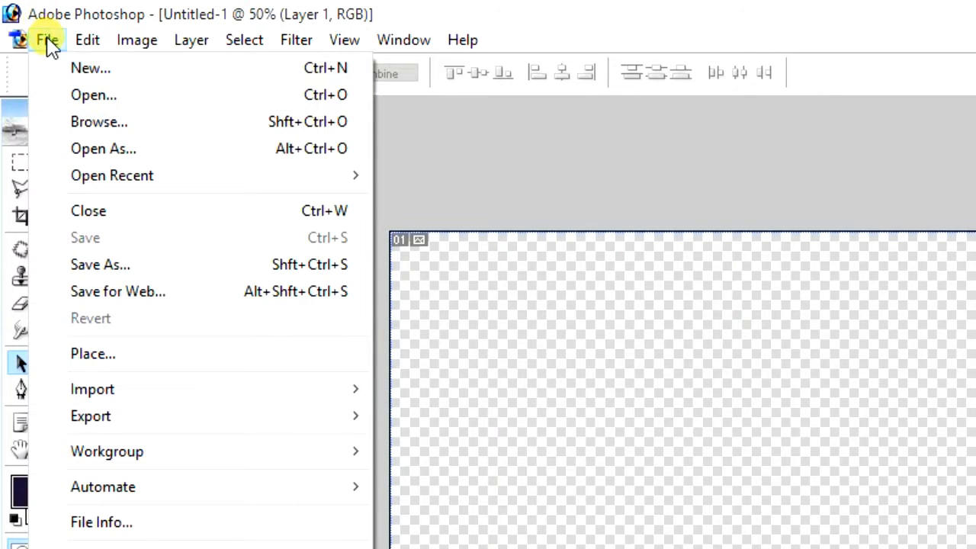
{"action": "left_click", "coordinate": [120, 99]}
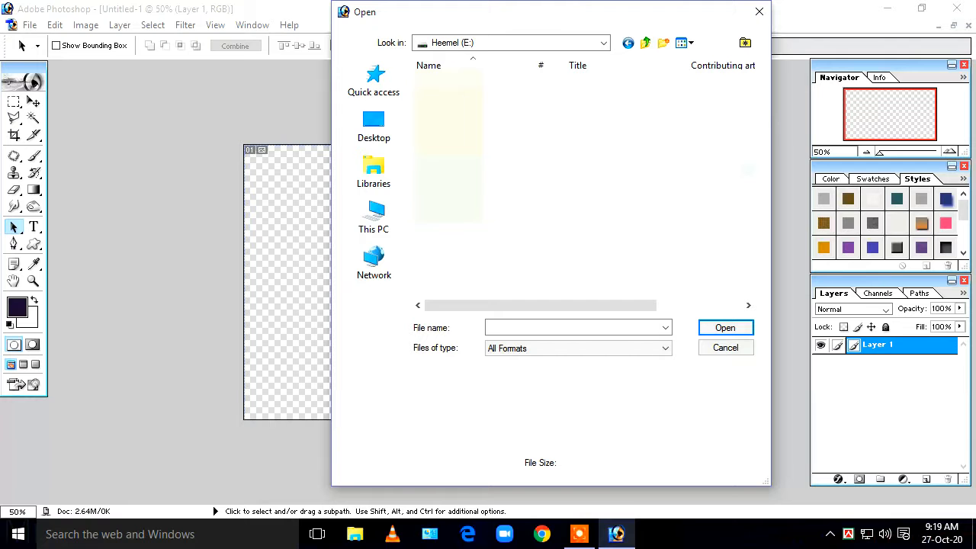
{"action": "left_click", "coordinate": [725, 330]}
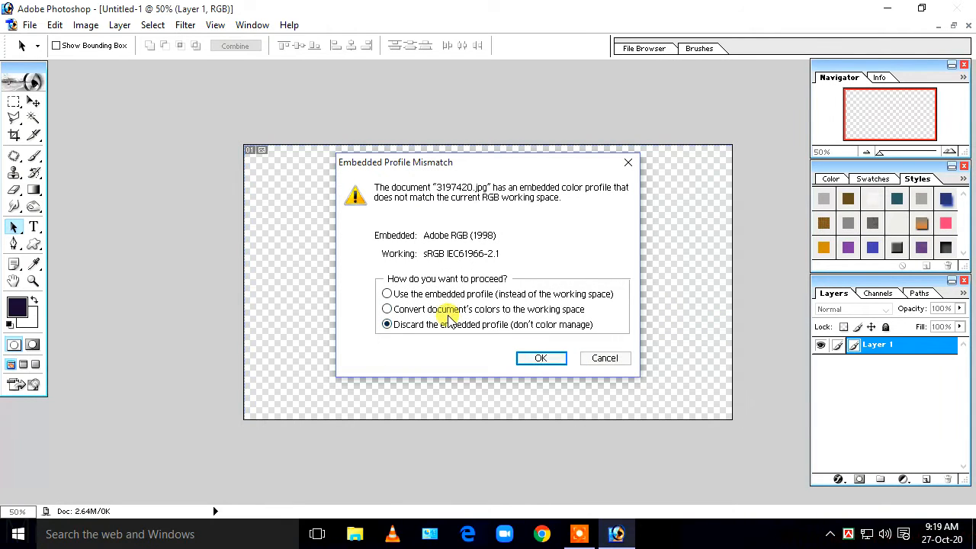
{"action": "left_click", "coordinate": [535, 358]}
{"action": "left_click_drag", "start_coordinate": [353, 92], "coordinate": [521, 129]}
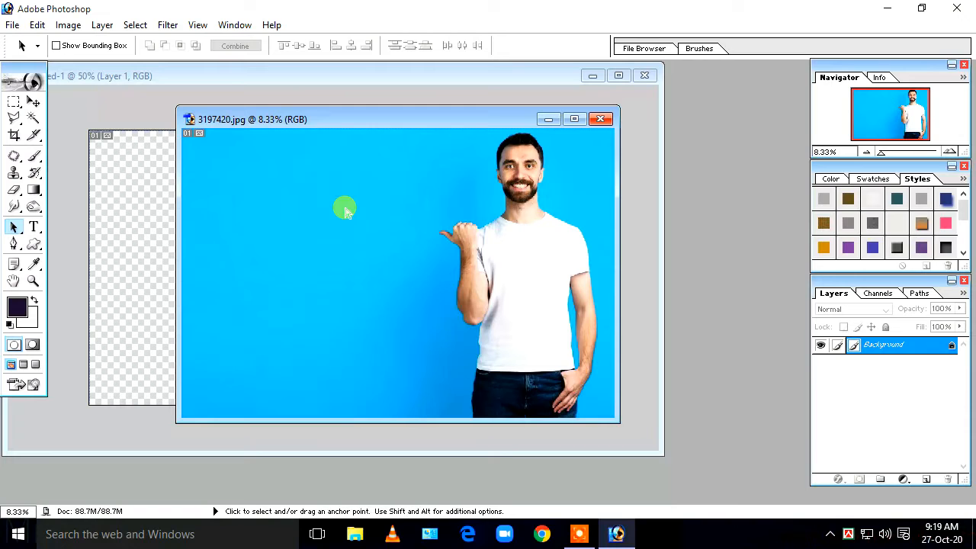
{"action": "key", "text": "ctrl+a"}
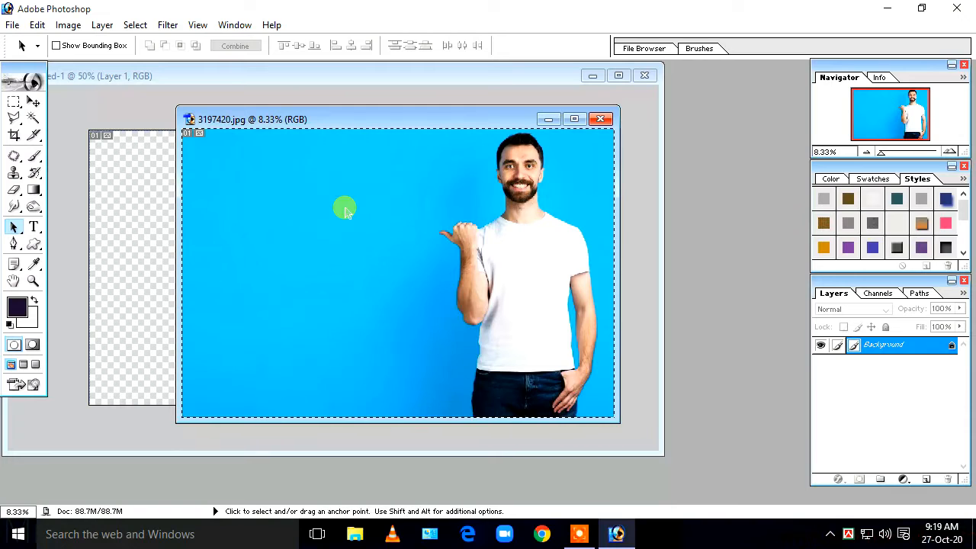
- Drag the man-on-blue photo with the Move tool into the Untitled-1 canvas
{"action": "left_click", "coordinate": [33, 103]}
{"action": "left_click", "coordinate": [405, 233]}
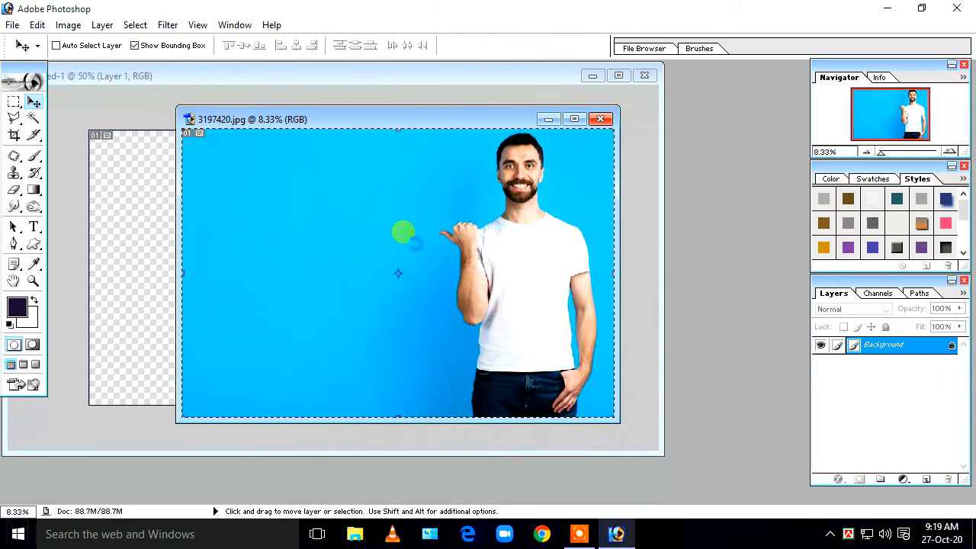
{"action": "left_click_drag", "start_coordinate": [404, 231], "coordinate": [151, 220]}
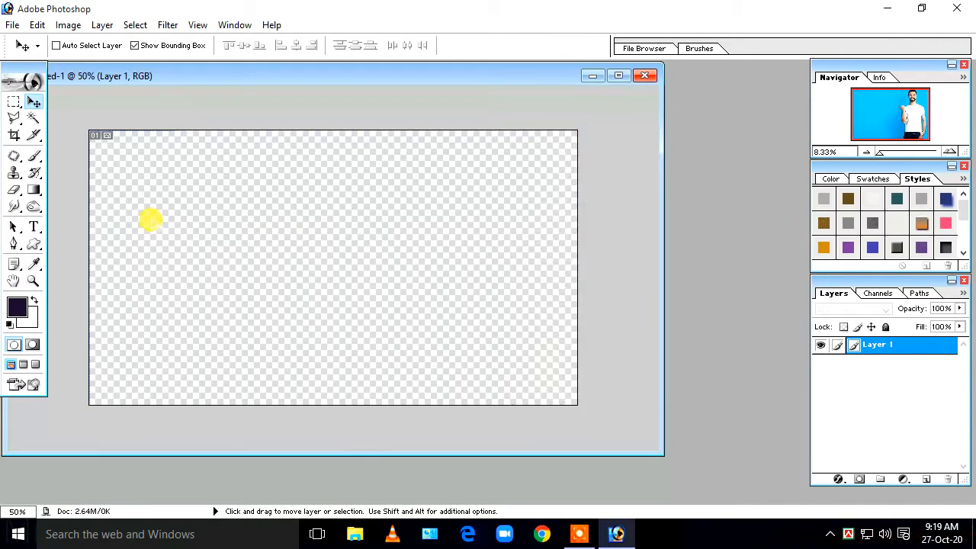
{"action": "left_click", "coordinate": [618, 75]}
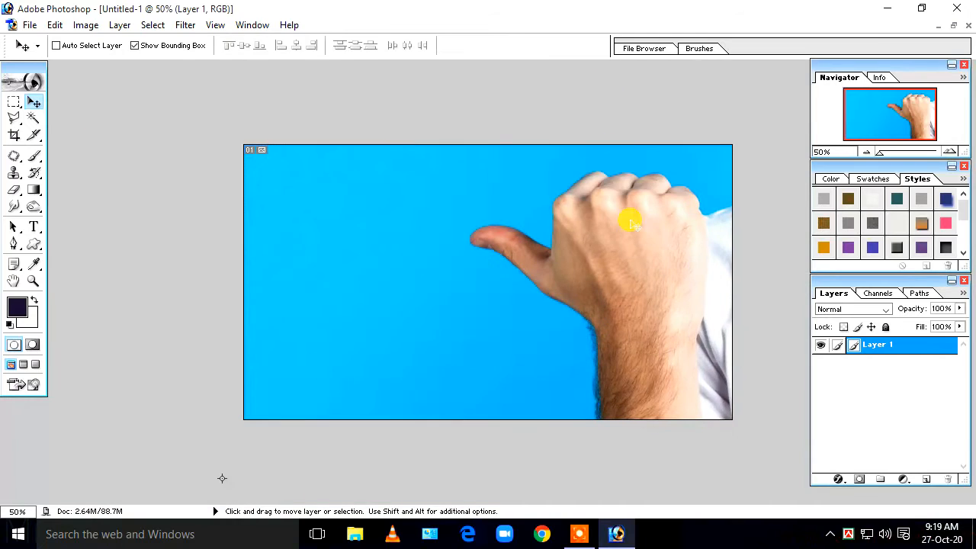
{"action": "key", "text": "ctrl+minus"}
{"action": "key", "text": "ctrl+minus"}
{"action": "key", "text": "ctrl+minus"}
{"action": "key", "text": "ctrl+minus"}
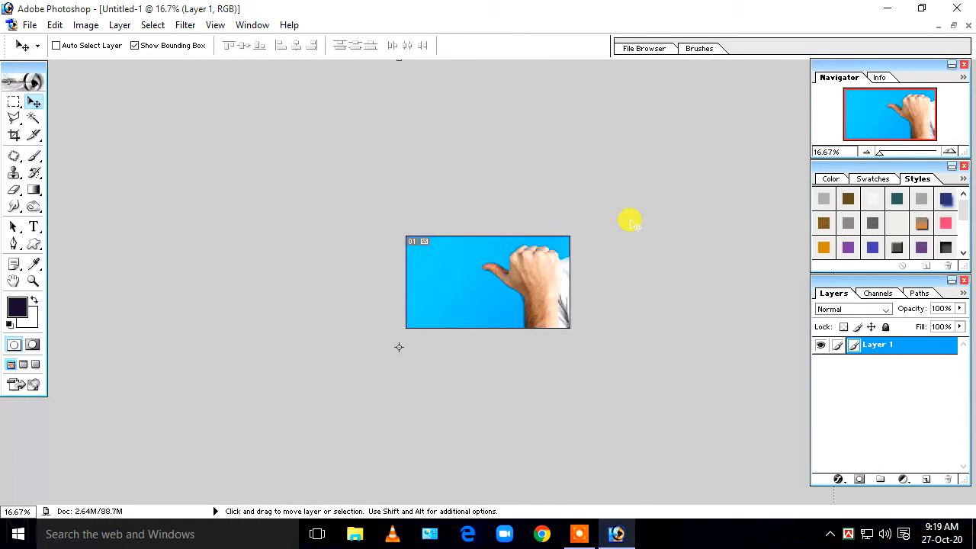
{"action": "key", "text": "ctrl+minus"}
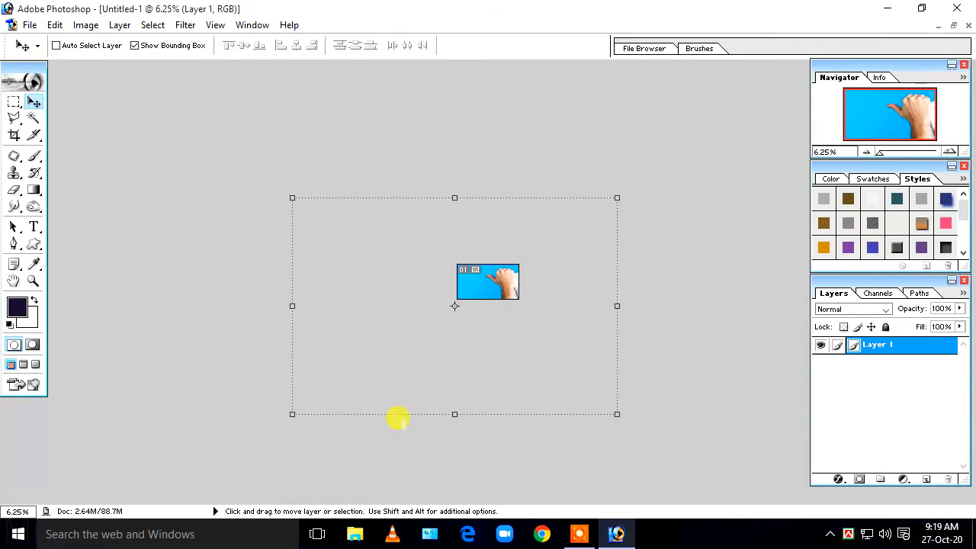
- Scale the pasted photo to the 1280 x 720 canvas edges and apply the transform
{"action": "left_click_drag", "start_coordinate": [292, 416], "coordinate": [458, 299]}
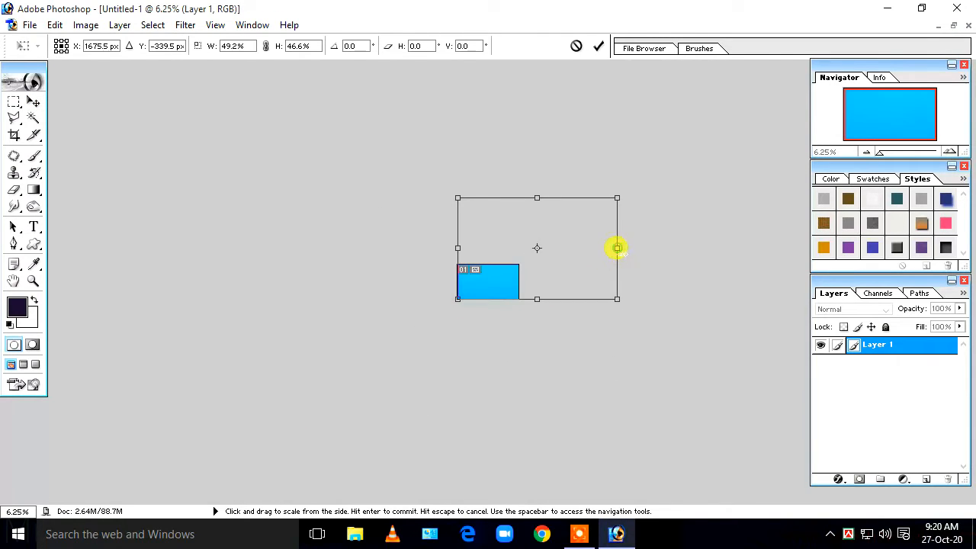
{"action": "left_click_drag", "start_coordinate": [617, 248], "coordinate": [519, 248]}
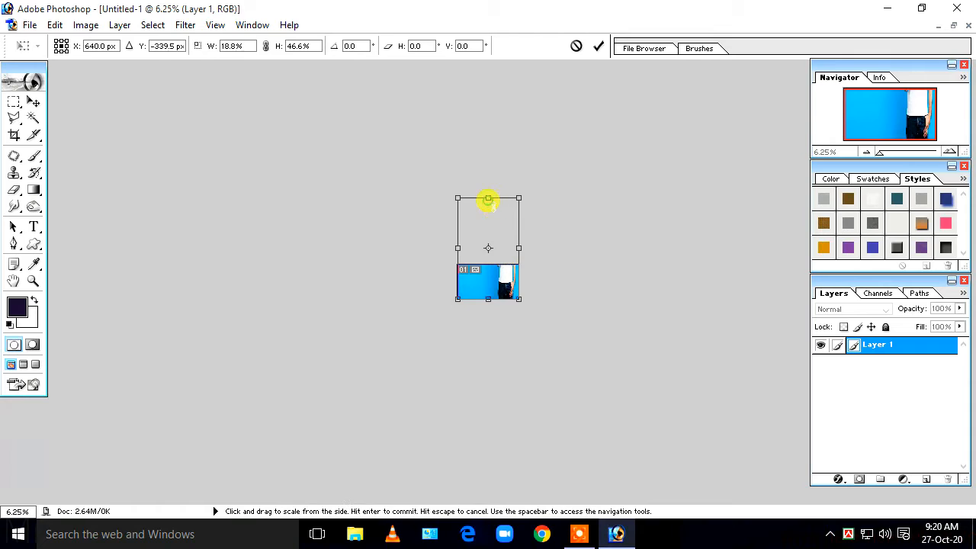
{"action": "left_click_drag", "start_coordinate": [488, 199], "coordinate": [488, 267]}
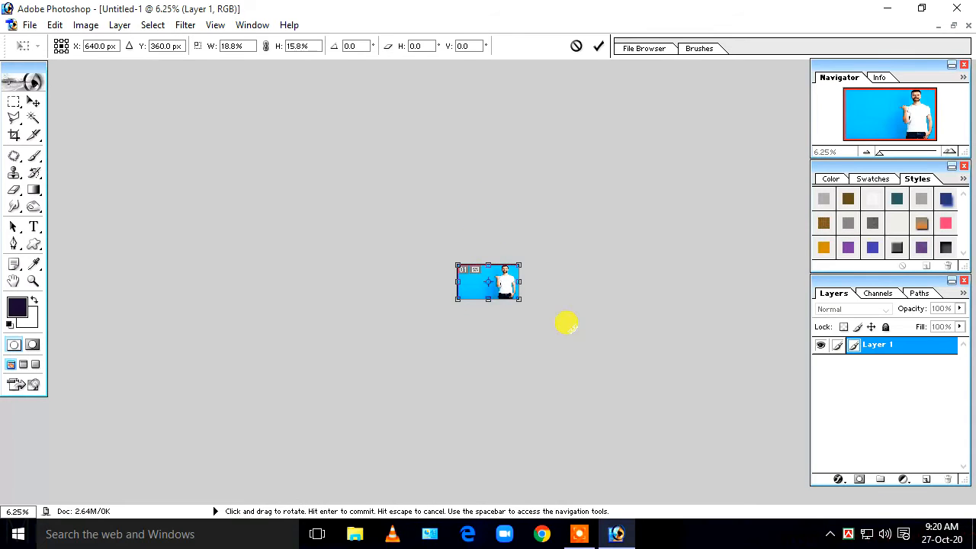
{"action": "key", "text": "Return"}
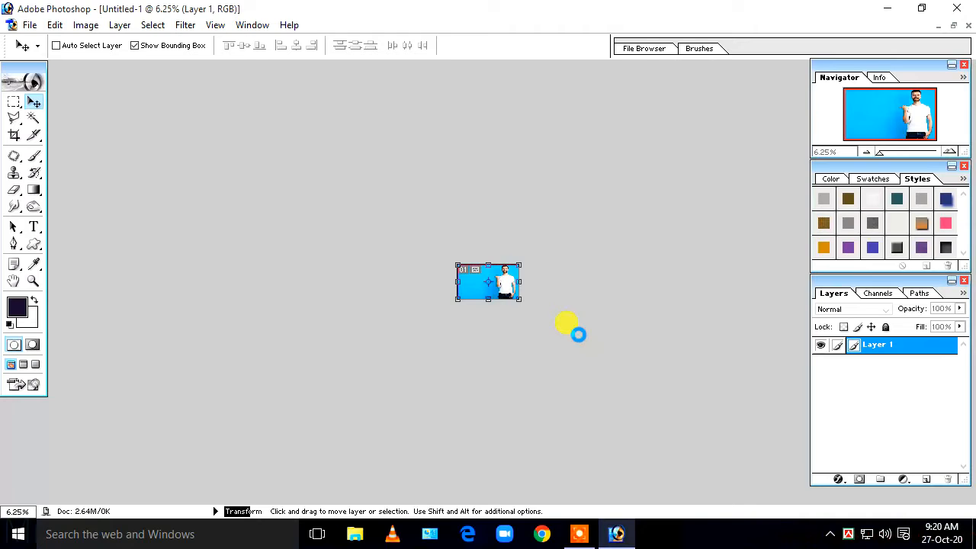
{"action": "key", "text": "ctrl+plus"}
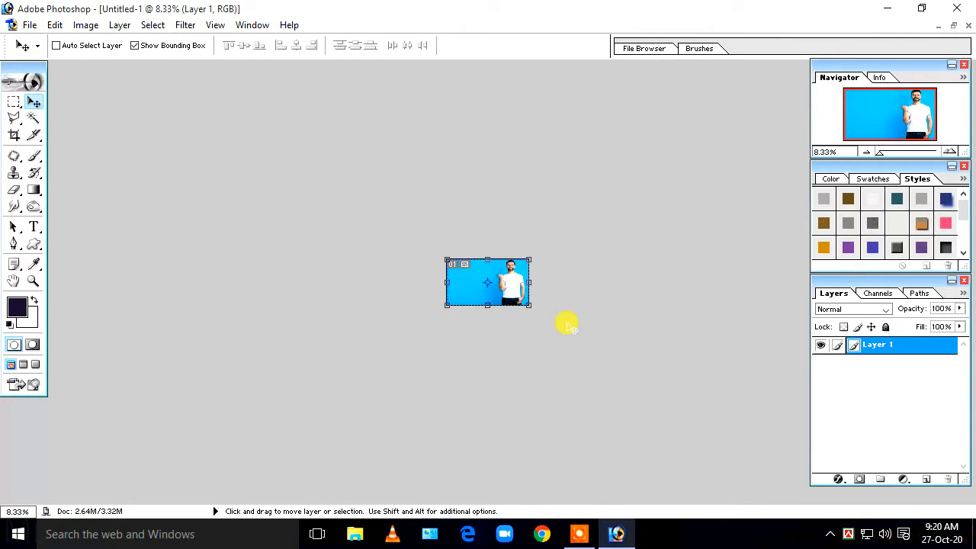
{"action": "key", "text": "ctrl+plus"}
{"action": "key", "text": "ctrl+plus"}
{"action": "key", "text": "ctrl+plus"}
{"action": "key", "text": "ctrl+plus"}
{"action": "key", "text": "ctrl+plus"}
{"action": "key", "text": "ctrl+plus"}
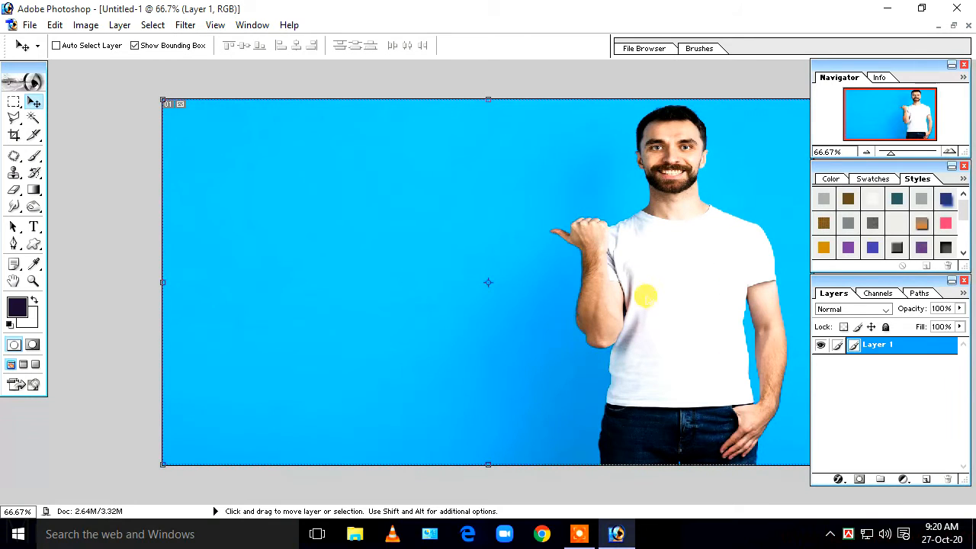
{"action": "key", "text": "ctrl+plus"}
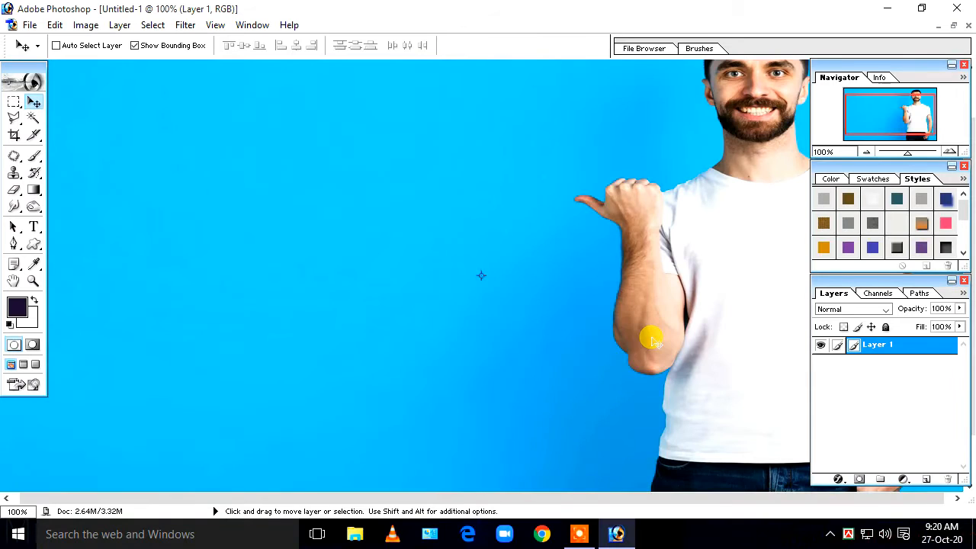
{"action": "key", "text": "ctrl+minus"}
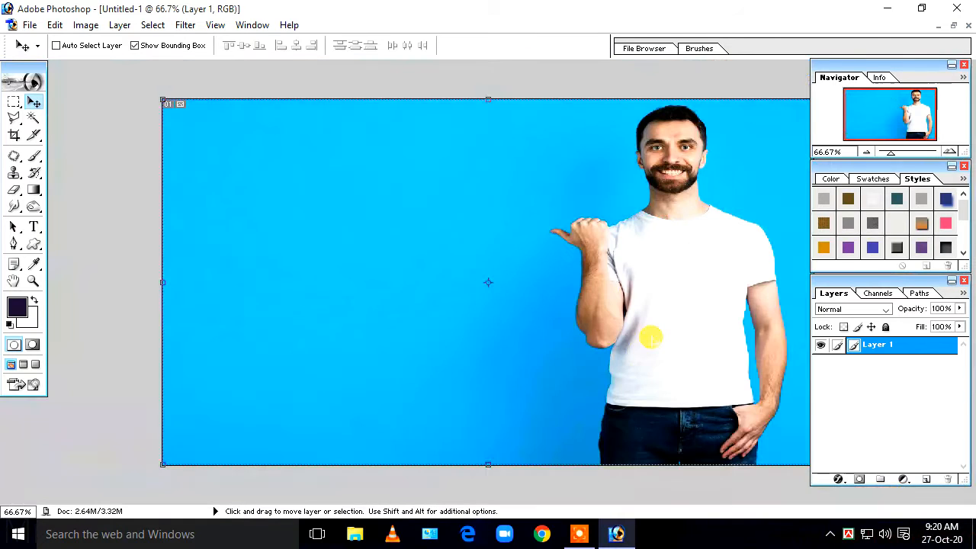
- With the Polygonal Lasso, trace from the jeans' left edge up the shirt to the arm's underside
{"action": "left_click", "coordinate": [16, 121]}
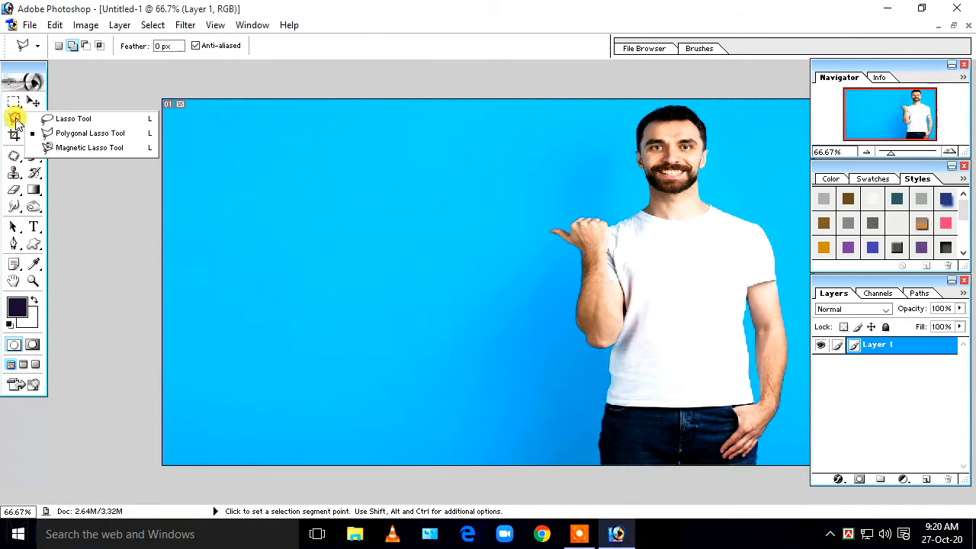
{"action": "left_click", "coordinate": [77, 136]}
{"action": "left_click", "coordinate": [109, 344]}
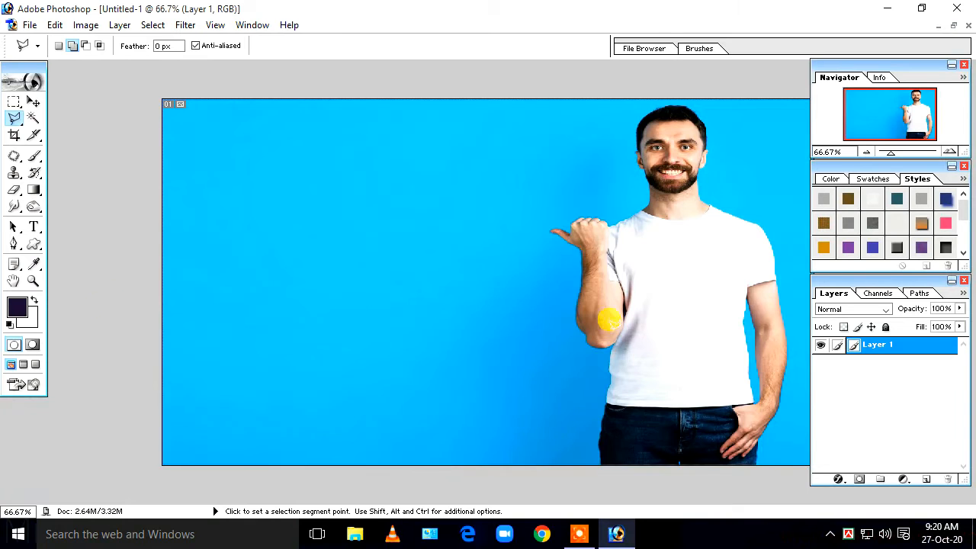
{"action": "key", "text": "ctrl+plus"}
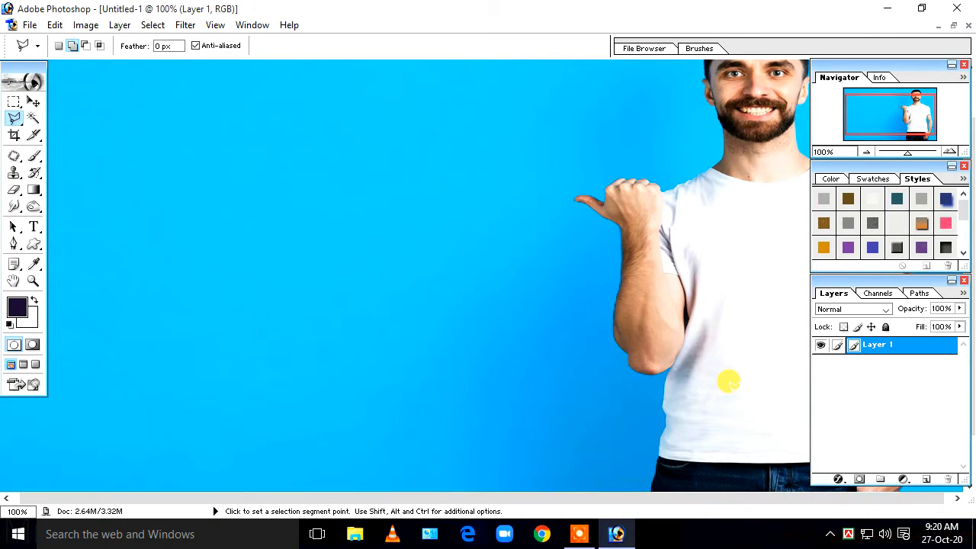
{"action": "key", "text": "ctrl+plus"}
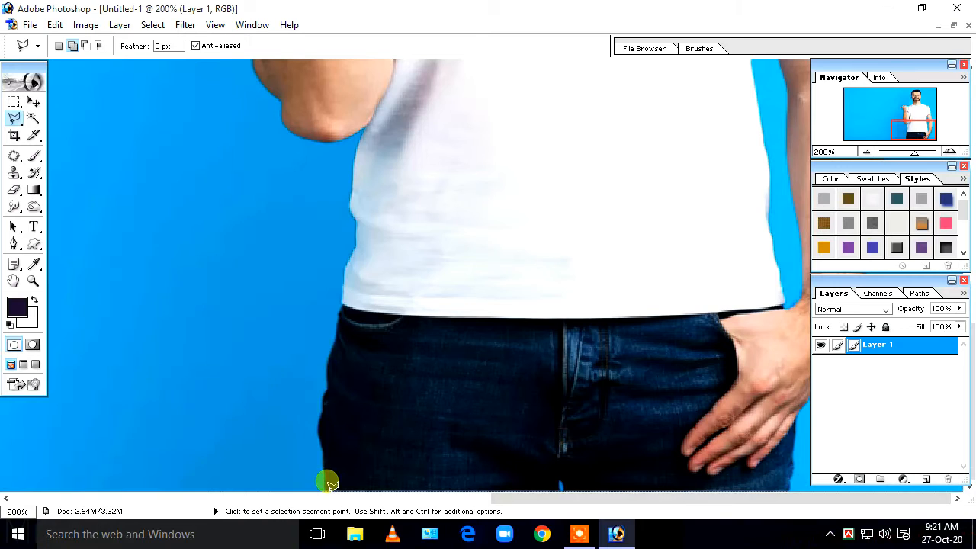
{"action": "left_click", "coordinate": [321, 440]}
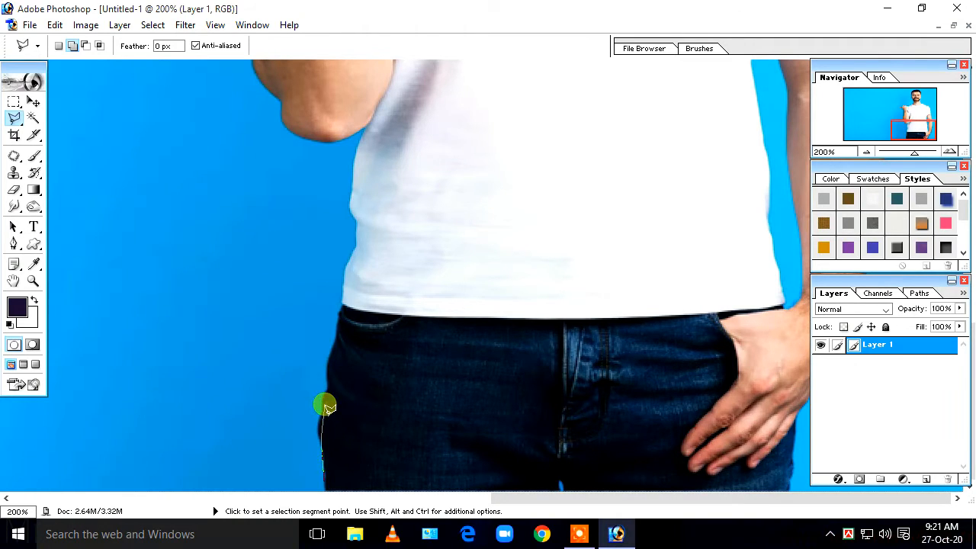
{"action": "left_click", "coordinate": [325, 405]}
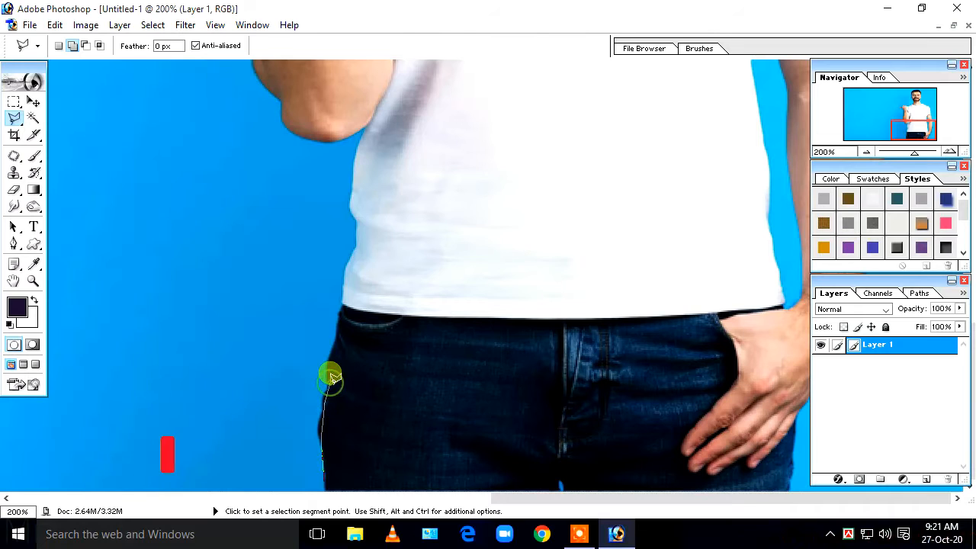
{"action": "left_click", "coordinate": [340, 304]}
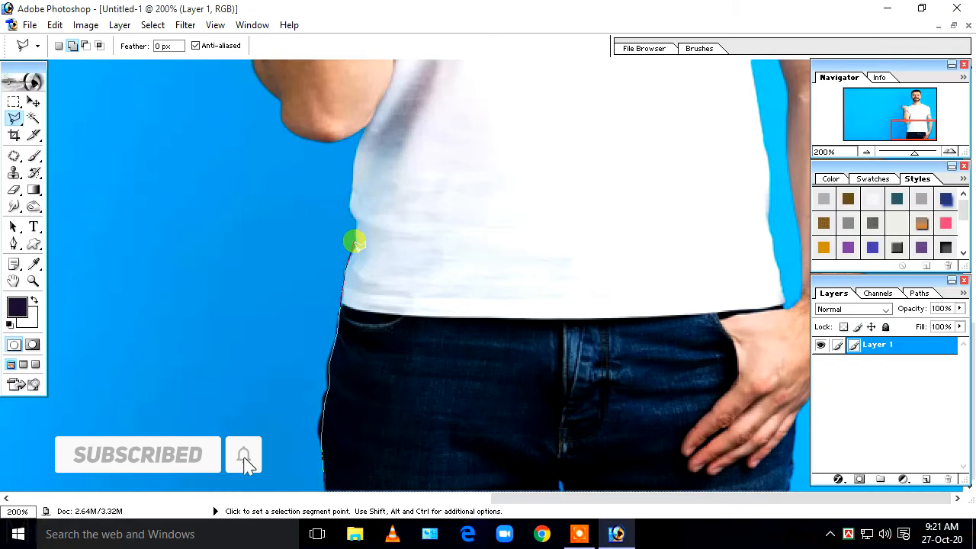
{"action": "left_click", "coordinate": [352, 217]}
{"action": "left_click", "coordinate": [364, 131]}
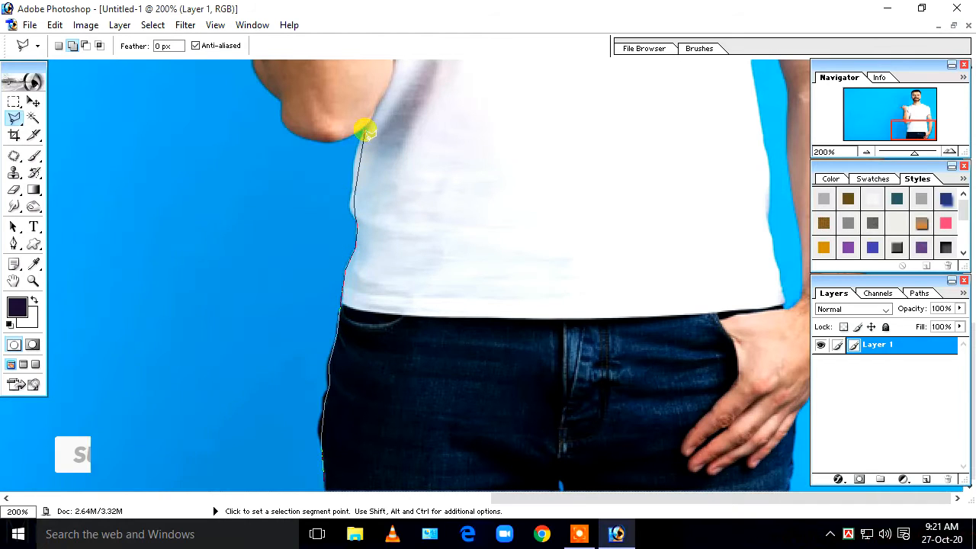
{"action": "left_click", "coordinate": [332, 140]}
{"action": "left_click", "coordinate": [283, 128]}
- Continue the outline around the elbow and up the forearm to the wrist
{"action": "left_click_drag", "start_coordinate": [283, 129], "coordinate": [283, 325]}
{"action": "left_click", "coordinate": [283, 302]}
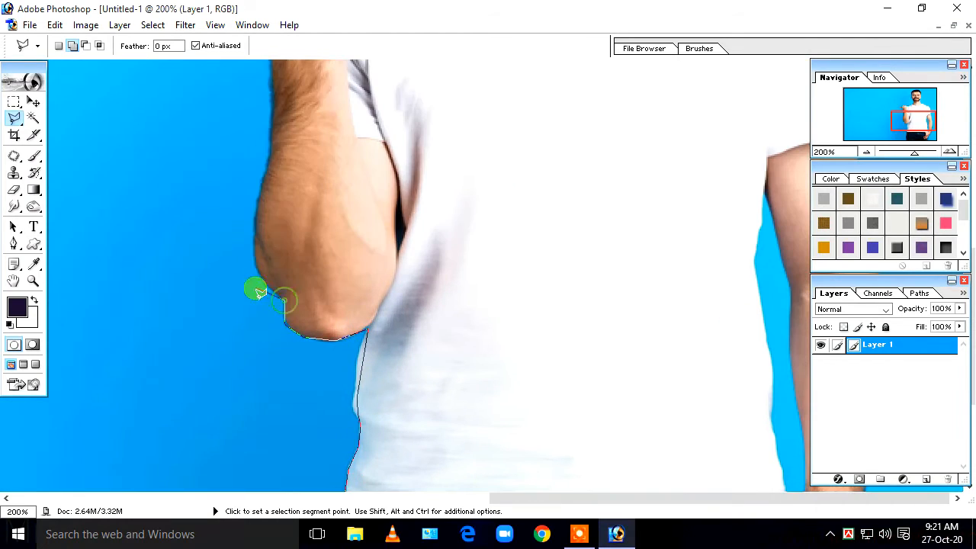
{"action": "left_click", "coordinate": [260, 277]}
{"action": "left_click_drag", "start_coordinate": [260, 274], "coordinate": [302, 385]}
{"action": "left_click", "coordinate": [296, 371]}
{"action": "left_click", "coordinate": [311, 263]}
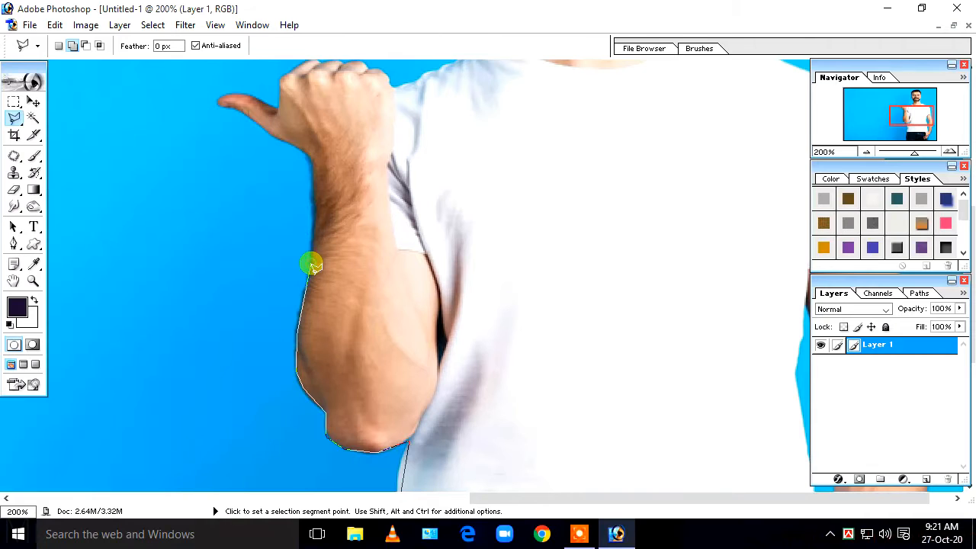
{"action": "left_click", "coordinate": [312, 203]}
{"action": "left_click", "coordinate": [309, 155]}
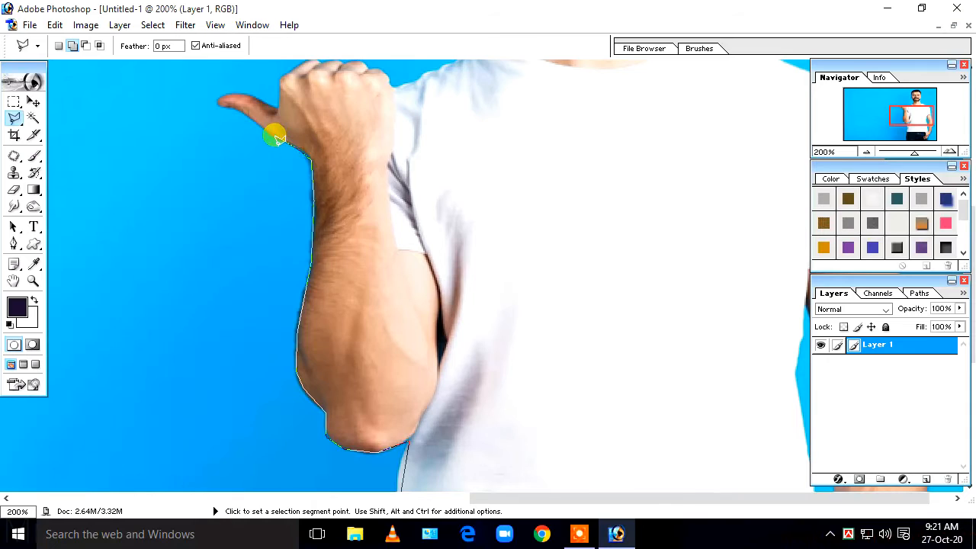
- Trace around the thumb and across the knuckles of the fist
{"action": "left_click_drag", "start_coordinate": [232, 113], "coordinate": [391, 349]}
{"action": "left_click", "coordinate": [381, 338]}
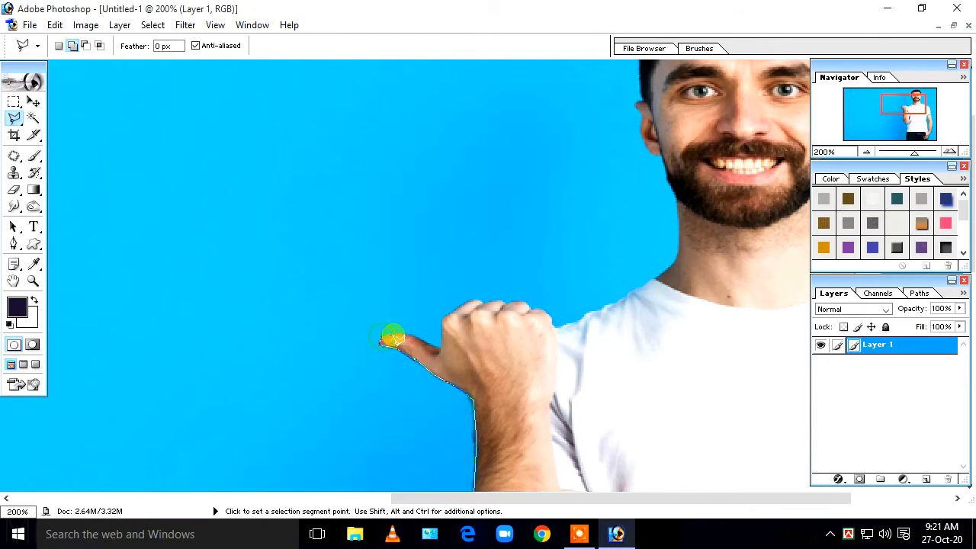
{"action": "left_click", "coordinate": [404, 333]}
{"action": "left_click", "coordinate": [426, 341]}
{"action": "left_click", "coordinate": [440, 352]}
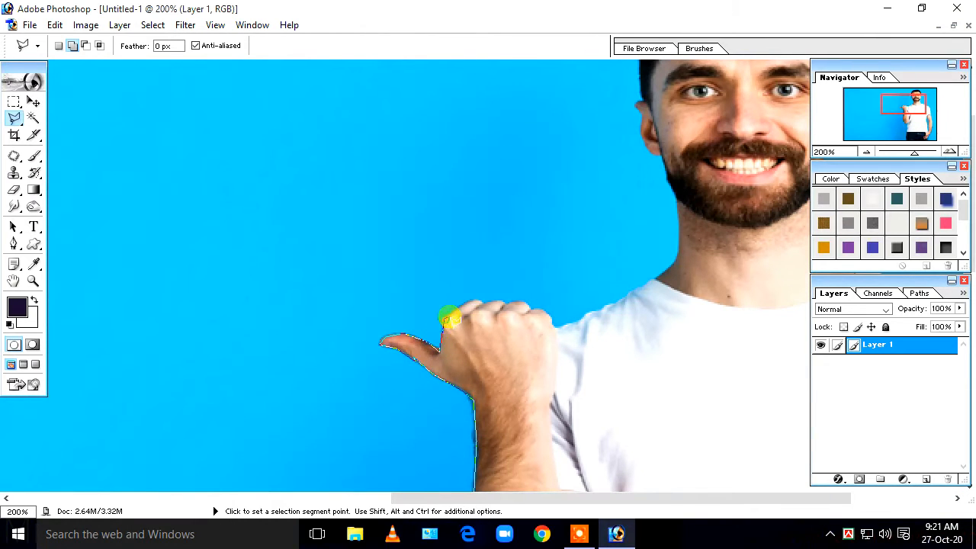
{"action": "left_click", "coordinate": [445, 319]}
{"action": "left_click", "coordinate": [473, 302]}
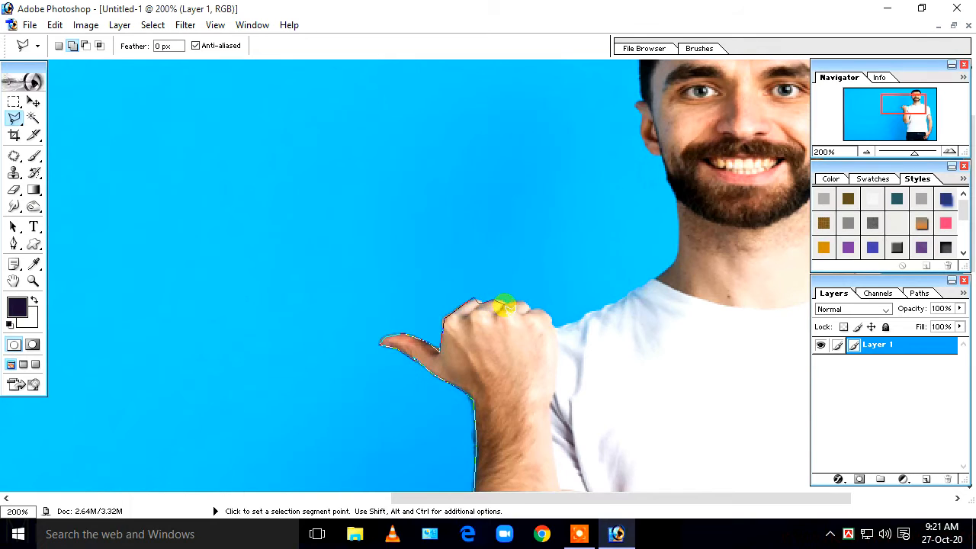
{"action": "left_click", "coordinate": [502, 305]}
{"action": "left_click", "coordinate": [522, 302]}
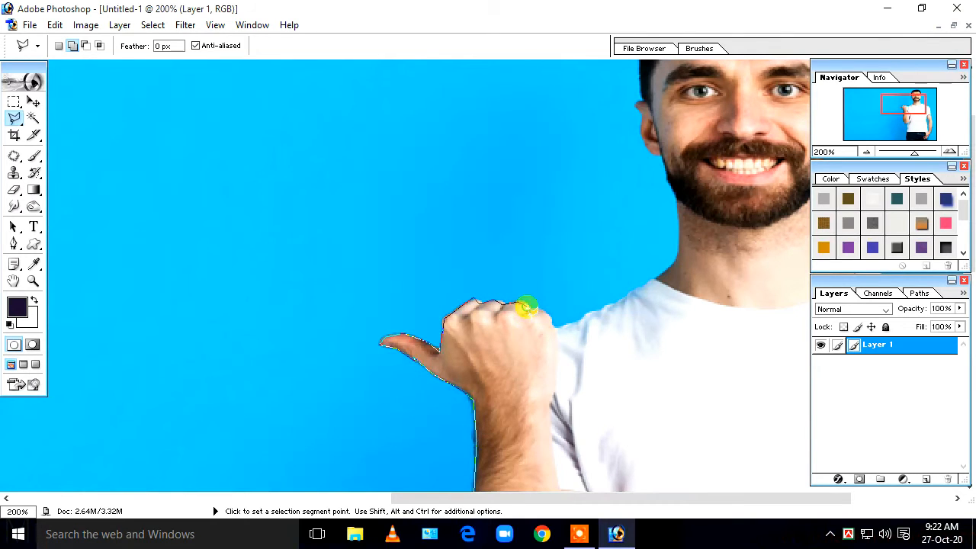
{"action": "left_click", "coordinate": [548, 315]}
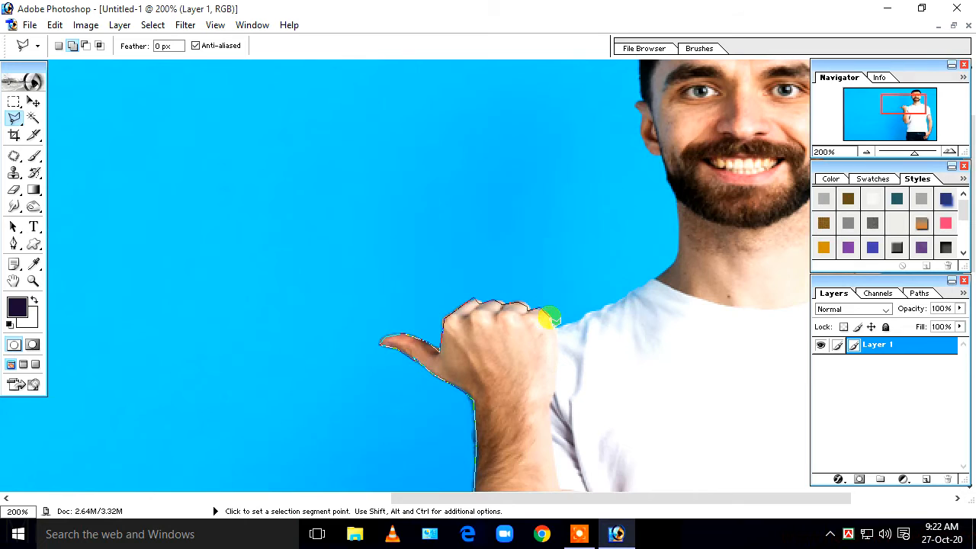
- Trace from the fist along the shoulder and up the neck to the jaw
{"action": "left_click_drag", "start_coordinate": [549, 319], "coordinate": [372, 320]}
{"action": "left_click", "coordinate": [379, 326]}
{"action": "left_click", "coordinate": [411, 318]}
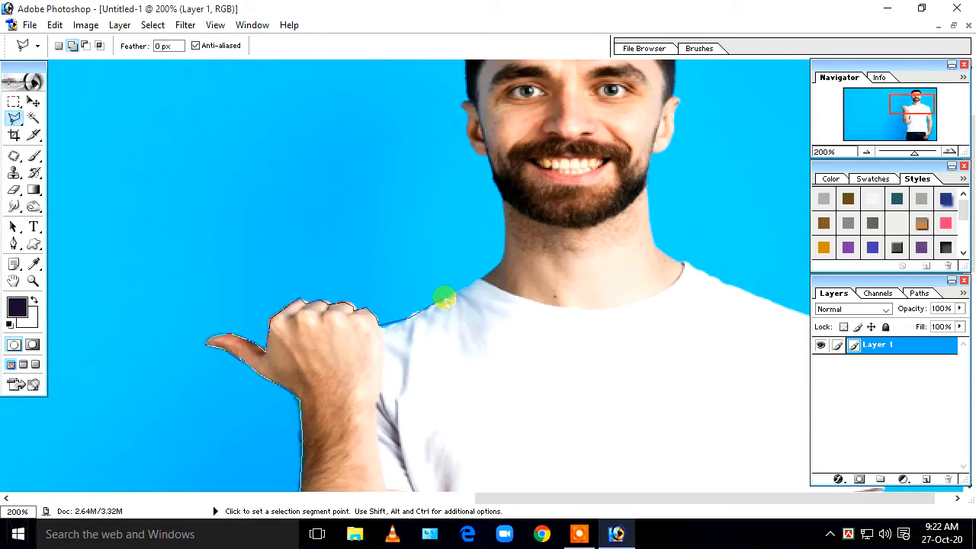
{"action": "left_click", "coordinate": [446, 298]}
{"action": "left_click", "coordinate": [495, 269]}
{"action": "left_click", "coordinate": [505, 254]}
{"action": "left_click", "coordinate": [504, 209]}
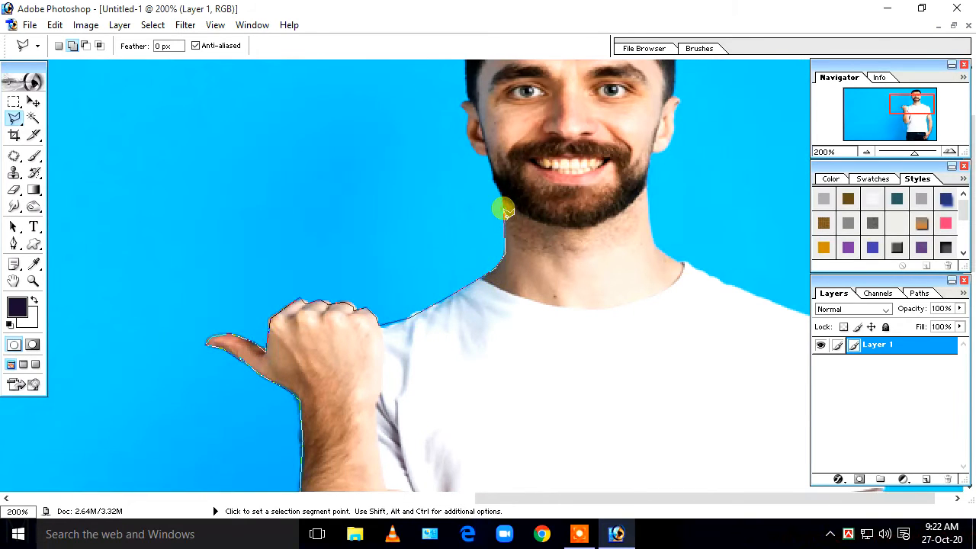
{"action": "left_click", "coordinate": [500, 192]}
- Trace up the cheek, around the left ear and over the top of the hair
{"action": "left_click_drag", "start_coordinate": [452, 236], "coordinate": [489, 351]}
{"action": "left_click", "coordinate": [507, 258]}
{"action": "left_click", "coordinate": [503, 230]}
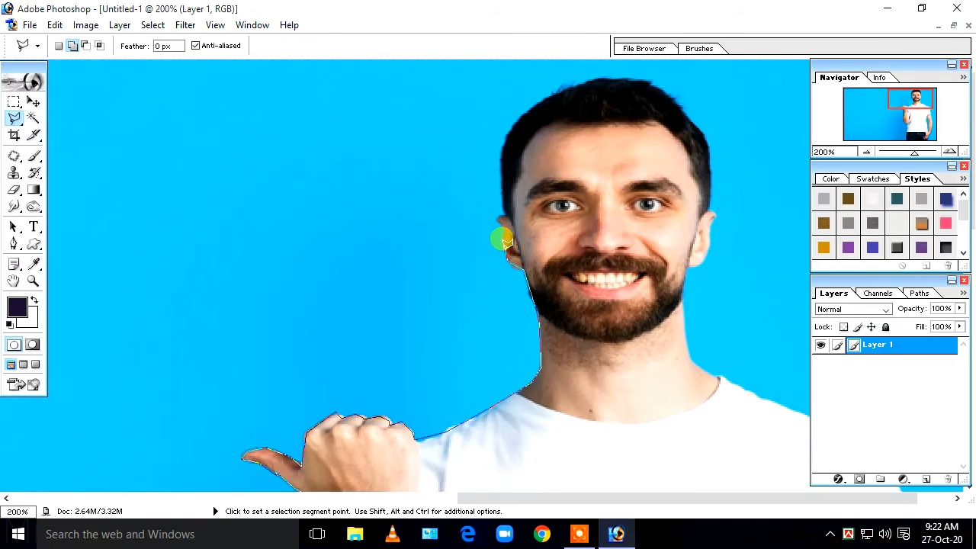
{"action": "left_click", "coordinate": [506, 217]}
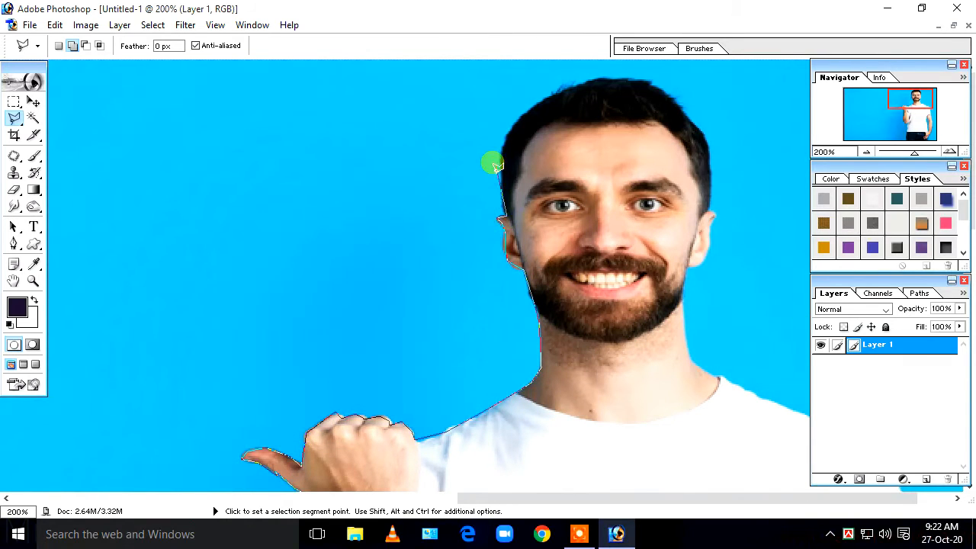
{"action": "left_click", "coordinate": [503, 186]}
{"action": "left_click_drag", "start_coordinate": [509, 188], "coordinate": [462, 195]}
{"action": "left_click", "coordinate": [456, 148]}
{"action": "left_click", "coordinate": [467, 128]}
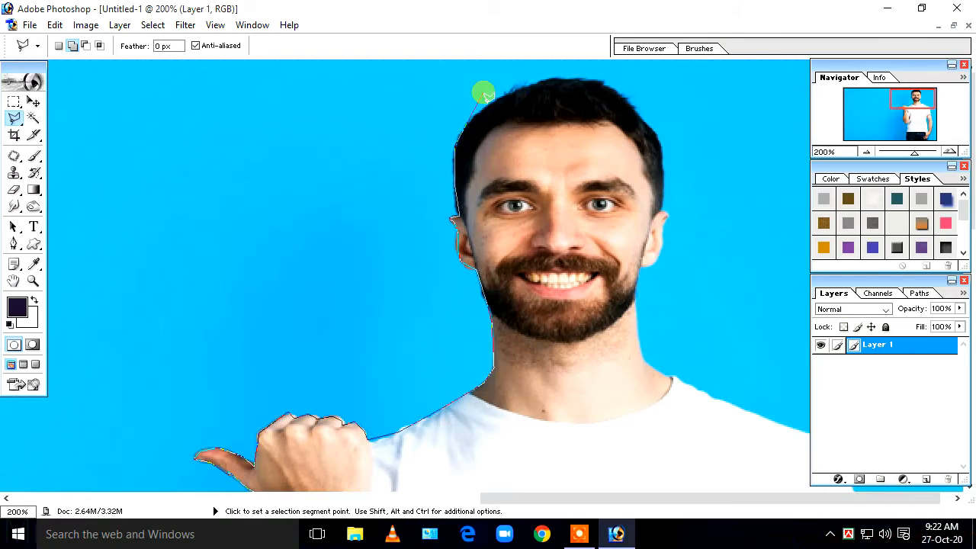
{"action": "left_click", "coordinate": [488, 96]}
{"action": "left_click", "coordinate": [521, 86]}
{"action": "left_click", "coordinate": [562, 78]}
- Trace down the right side of the hair to the ear
{"action": "left_click", "coordinate": [628, 94]}
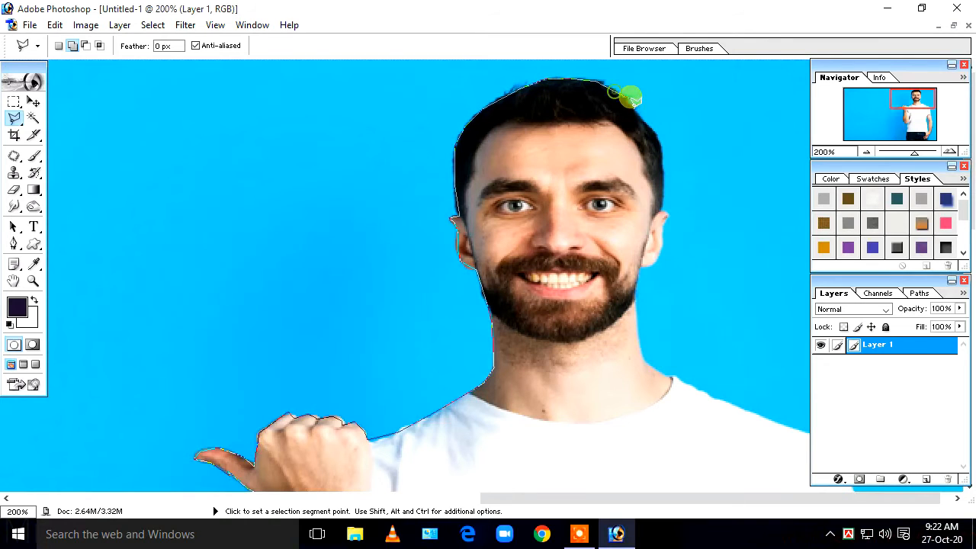
{"action": "left_click", "coordinate": [647, 120]}
{"action": "left_click", "coordinate": [656, 137]}
{"action": "left_click", "coordinate": [662, 156]}
{"action": "left_click", "coordinate": [661, 192]}
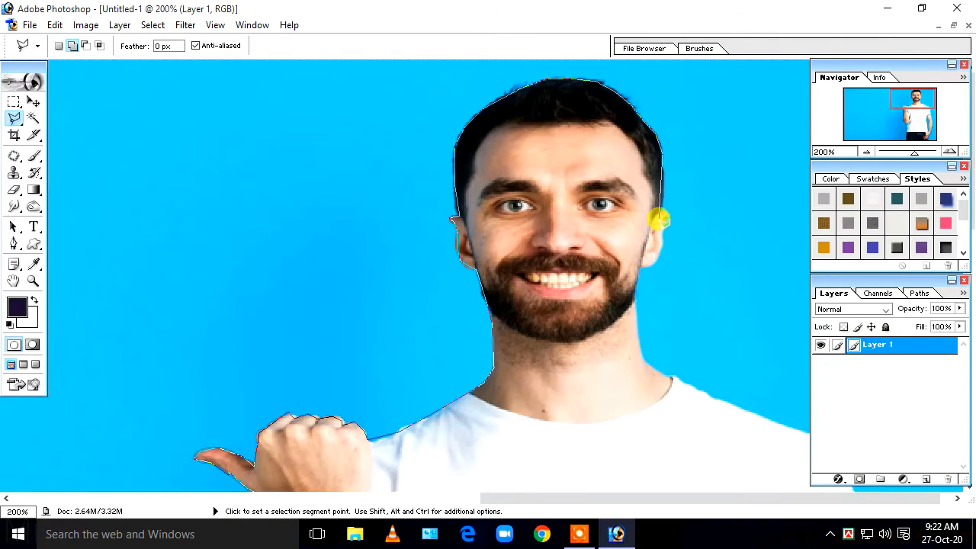
{"action": "left_click", "coordinate": [662, 216]}
{"action": "left_click", "coordinate": [665, 238]}
- Trace around the right earlobe and down the neck to the collar
{"action": "left_click", "coordinate": [661, 245]}
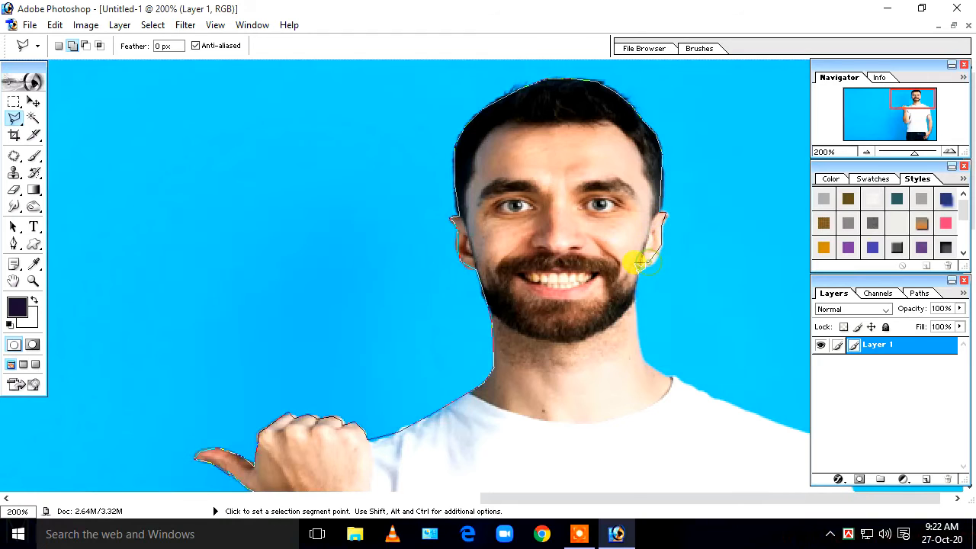
{"action": "left_click", "coordinate": [651, 265]}
{"action": "left_click", "coordinate": [640, 265]}
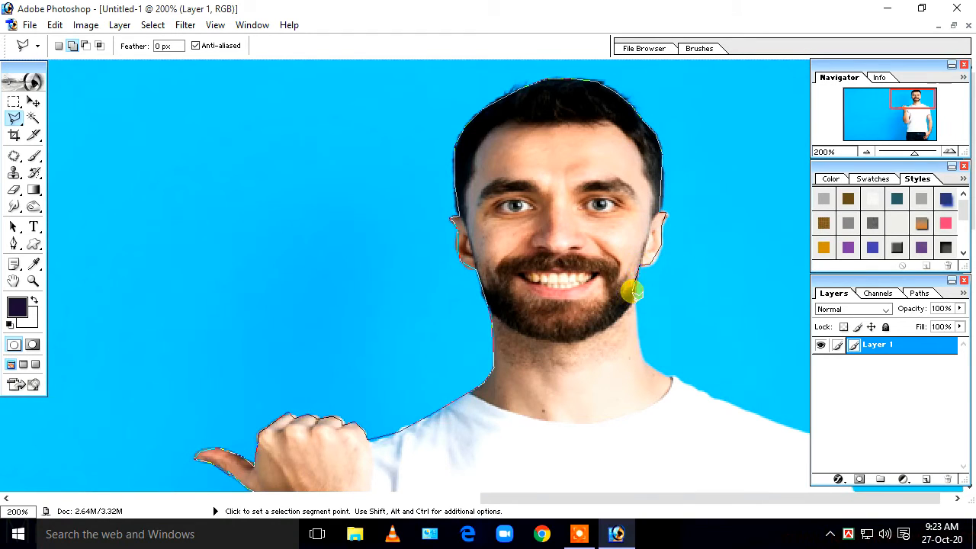
{"action": "left_click", "coordinate": [636, 292]}
{"action": "left_click", "coordinate": [637, 344]}
{"action": "left_click", "coordinate": [649, 365]}
{"action": "left_click", "coordinate": [672, 378]}
{"action": "left_click_drag", "start_coordinate": [673, 379], "coordinate": [652, 274]}
- Trace along the right shoulder, undo a misplaced point, and reach the armpit corner
{"action": "left_click", "coordinate": [705, 298]}
{"action": "left_click", "coordinate": [794, 331]}
{"action": "scroll", "coordinate": [794, 331], "scroll_direction": "down", "scroll_amount": 1}
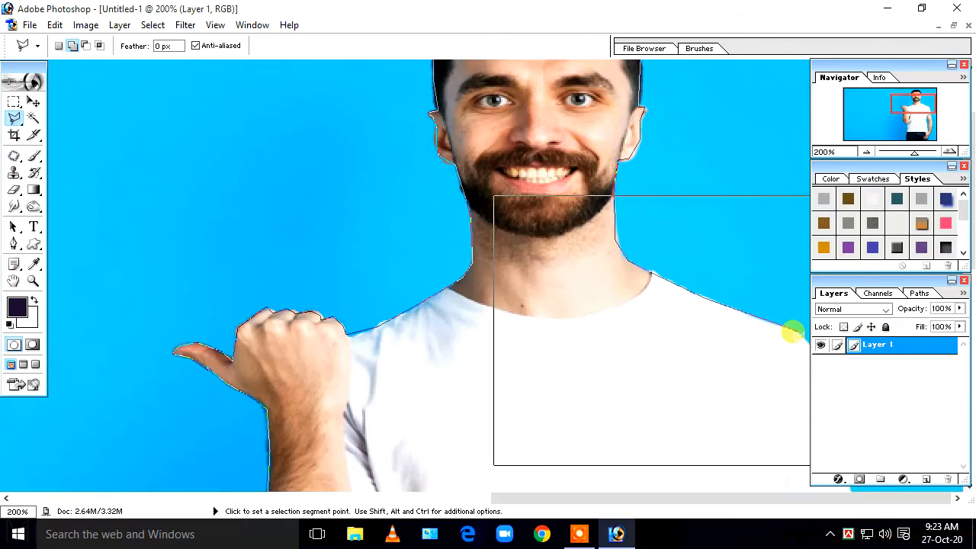
{"action": "left_click", "coordinate": [804, 343]}
{"action": "scroll", "coordinate": [805, 376], "scroll_direction": "up", "scroll_amount": 5}
{"action": "left_click_drag", "start_coordinate": [800, 372], "coordinate": [510, 251]}
{"action": "key", "text": "BackSpace"}
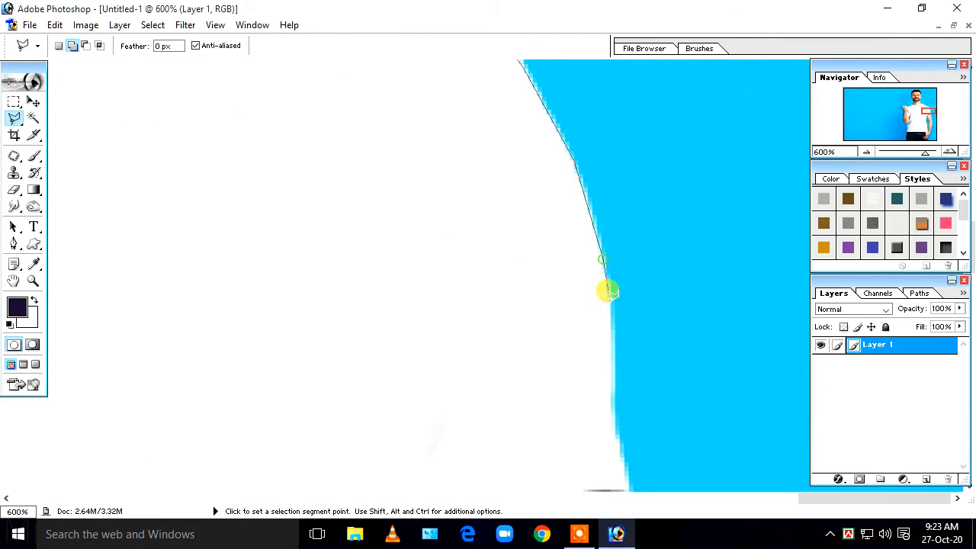
{"action": "scroll", "coordinate": [610, 290], "scroll_direction": "down", "scroll_amount": 3}
{"action": "left_click", "coordinate": [621, 276]}
{"action": "scroll", "coordinate": [645, 384], "scroll_direction": "down", "scroll_amount": 3}
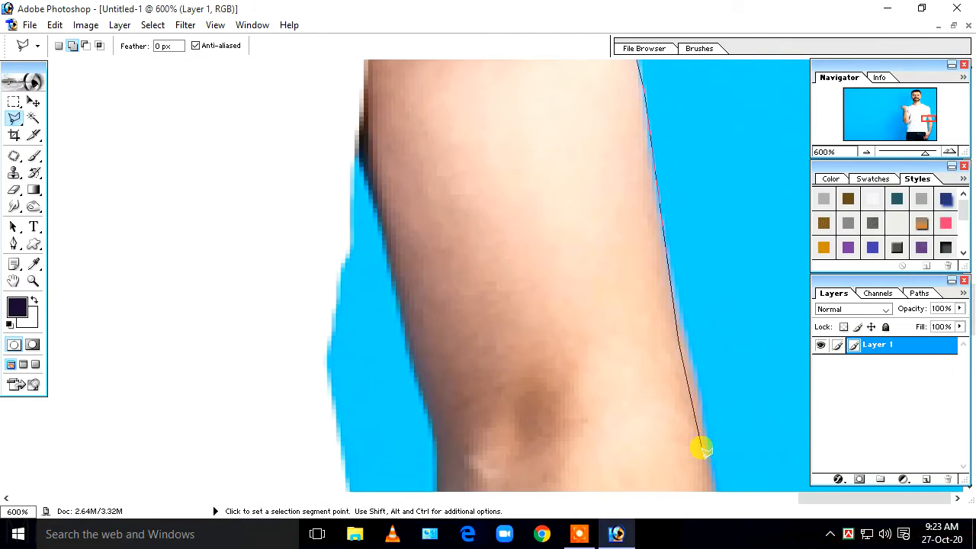
{"action": "scroll", "coordinate": [686, 343], "scroll_direction": "down", "scroll_amount": 2}
{"action": "scroll", "coordinate": [717, 371], "scroll_direction": "down", "scroll_amount": 2}
- Trace down the right forearm and hand to the jeans and close the outline at the start point
{"action": "left_click", "coordinate": [723, 249]}
{"action": "left_click", "coordinate": [699, 393]}
{"action": "left_click_drag", "start_coordinate": [699, 393], "coordinate": [696, 138]}
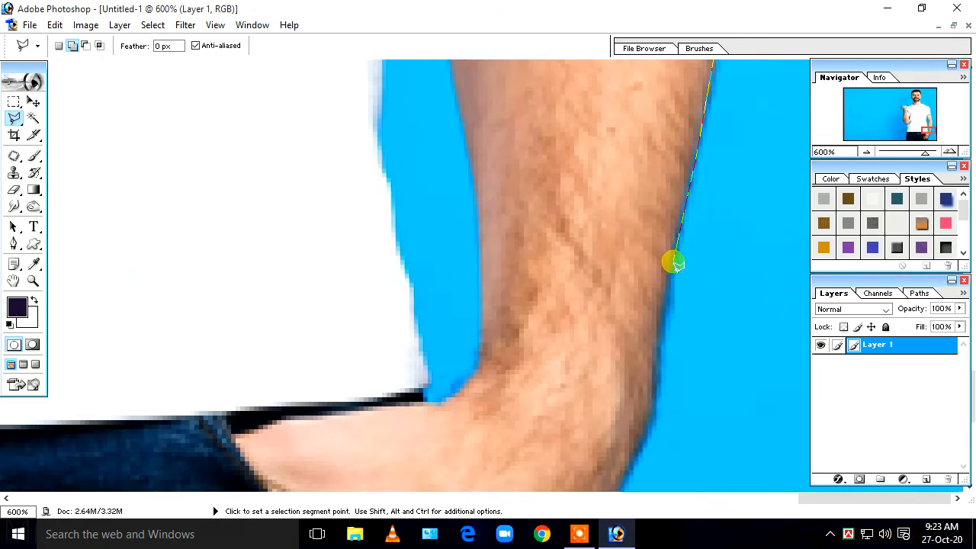
{"action": "left_click", "coordinate": [673, 262]}
{"action": "left_click", "coordinate": [655, 384]}
{"action": "left_click_drag", "start_coordinate": [655, 384], "coordinate": [662, 153]}
{"action": "left_click", "coordinate": [645, 255]}
{"action": "left_click", "coordinate": [532, 386]}
{"action": "left_click_drag", "start_coordinate": [532, 385], "coordinate": [640, 144]}
{"action": "left_click", "coordinate": [572, 270]}
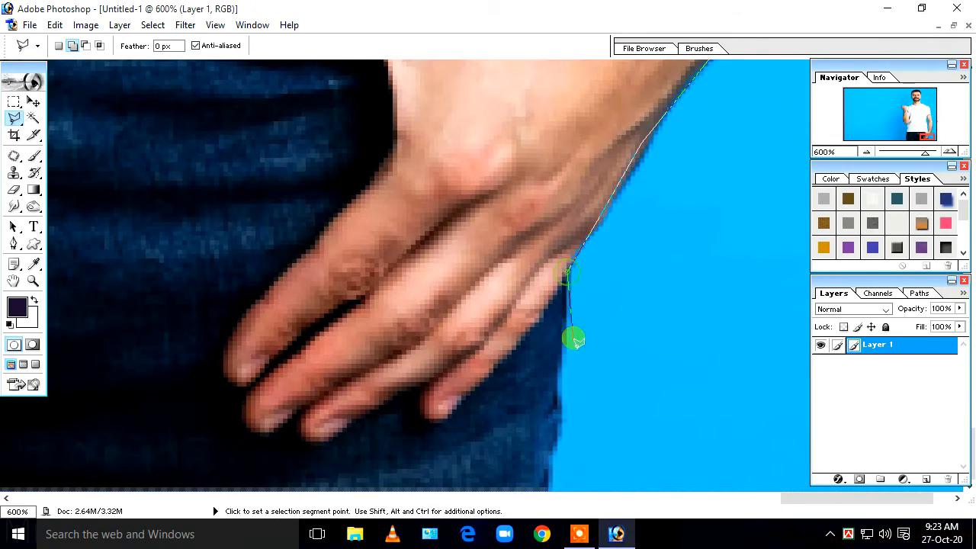
{"action": "scroll", "coordinate": [545, 482], "scroll_direction": "down", "scroll_amount": 2}
{"action": "scroll", "coordinate": [547, 481], "scroll_direction": "down", "scroll_amount": 2}
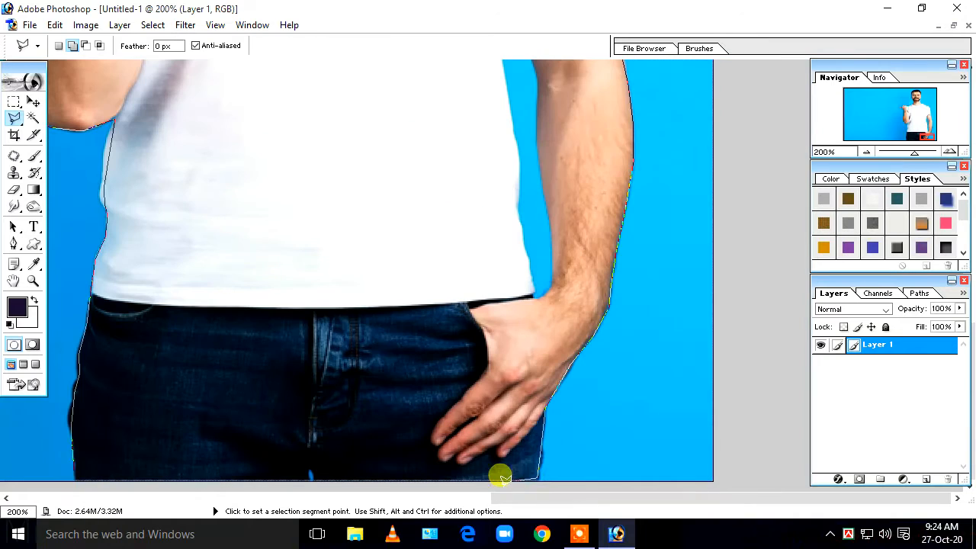
{"action": "left_click", "coordinate": [75, 471]}
- Zoom out and invert the selection so it covers the blue background
{"action": "key", "text": "ctrl+minus"}
{"action": "key", "text": "ctrl+minus"}
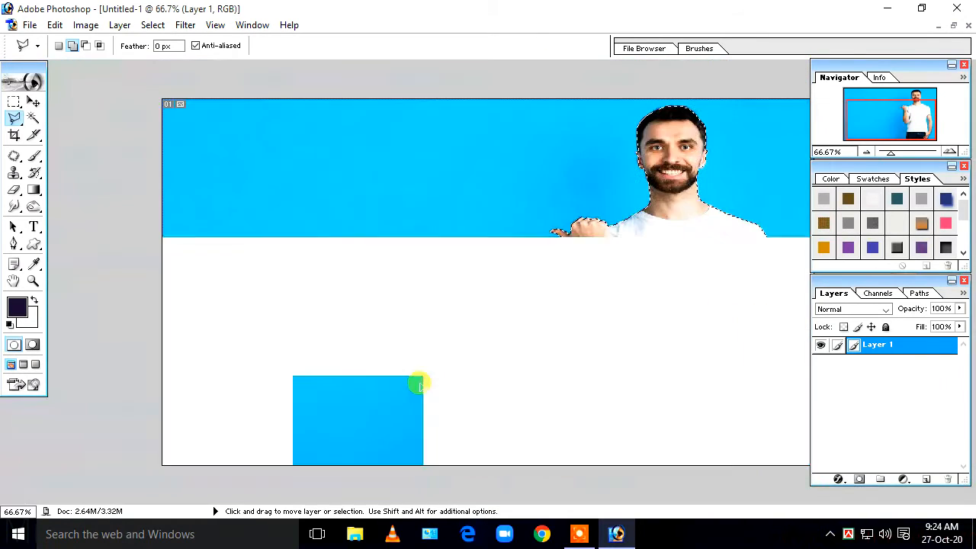
{"action": "key", "text": "ctrl+minus"}
{"action": "right_click", "coordinate": [620, 297]}
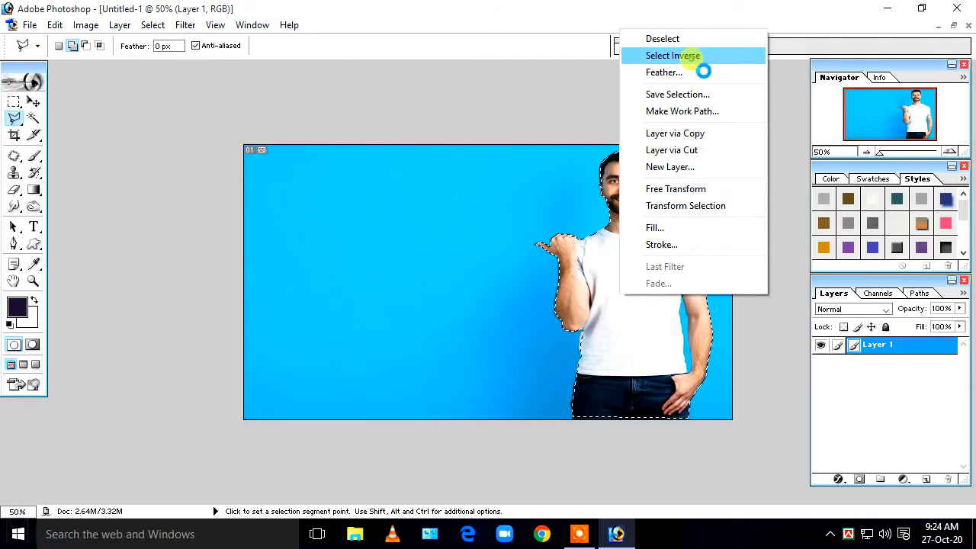
{"action": "left_click", "coordinate": [436, 111]}
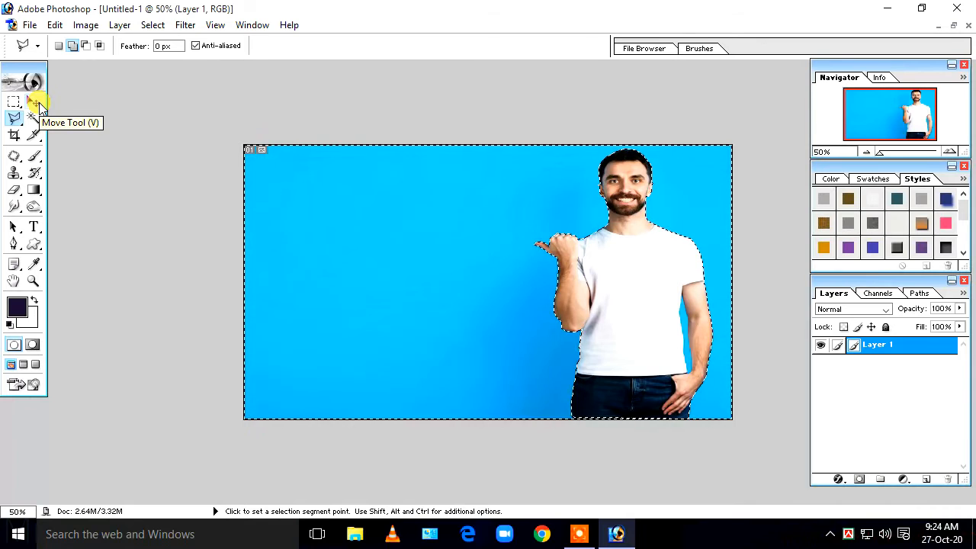
- Move the selected blue background off the canvas to the left with the Move tool
{"action": "left_click", "coordinate": [34, 103]}
{"action": "left_click_drag", "start_coordinate": [386, 209], "coordinate": [145, 203]}
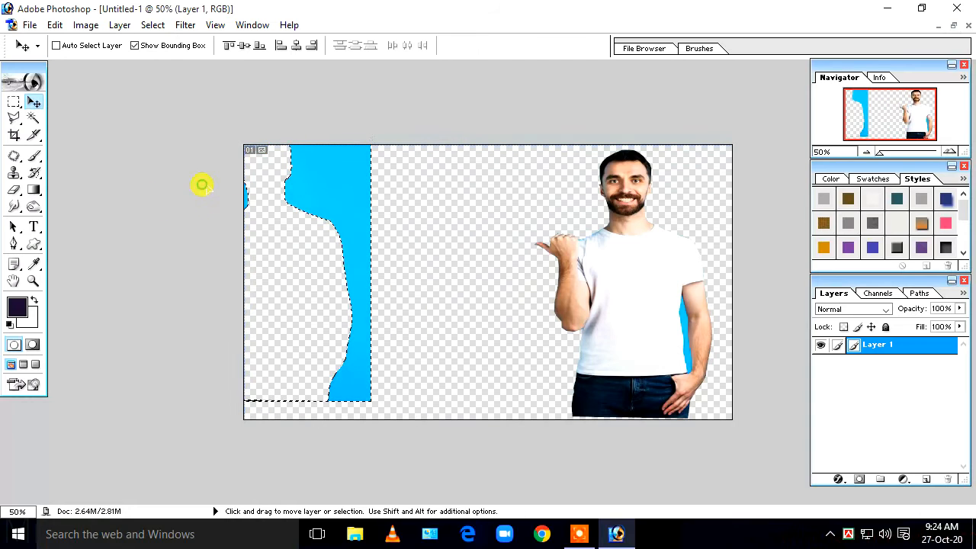
{"action": "left_click_drag", "start_coordinate": [203, 185], "coordinate": [107, 178]}
{"action": "left_click_drag", "start_coordinate": [199, 174], "coordinate": [155, 176]}
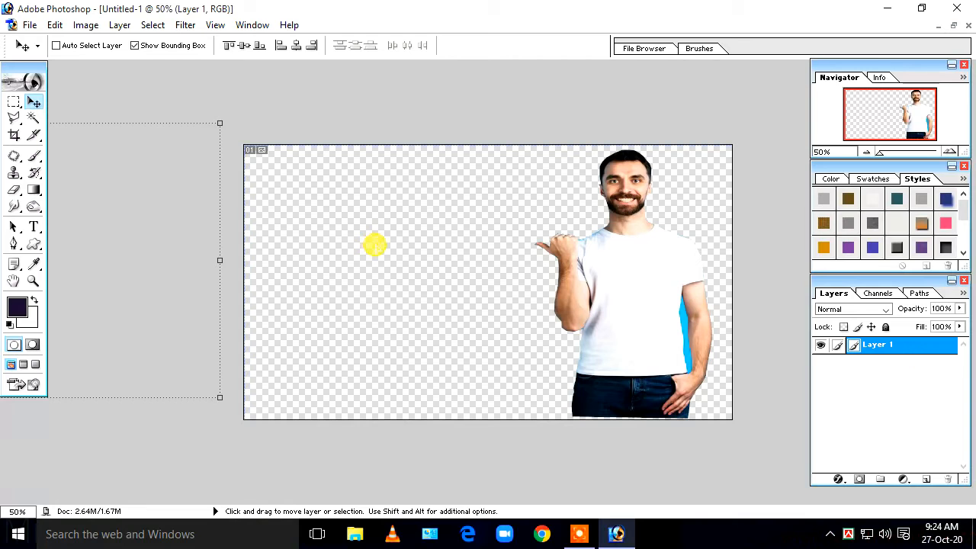
- Deselect, zoom in, and Magic Wand-select the blue patch beside the right arm
{"action": "key", "text": "ctrl+d"}
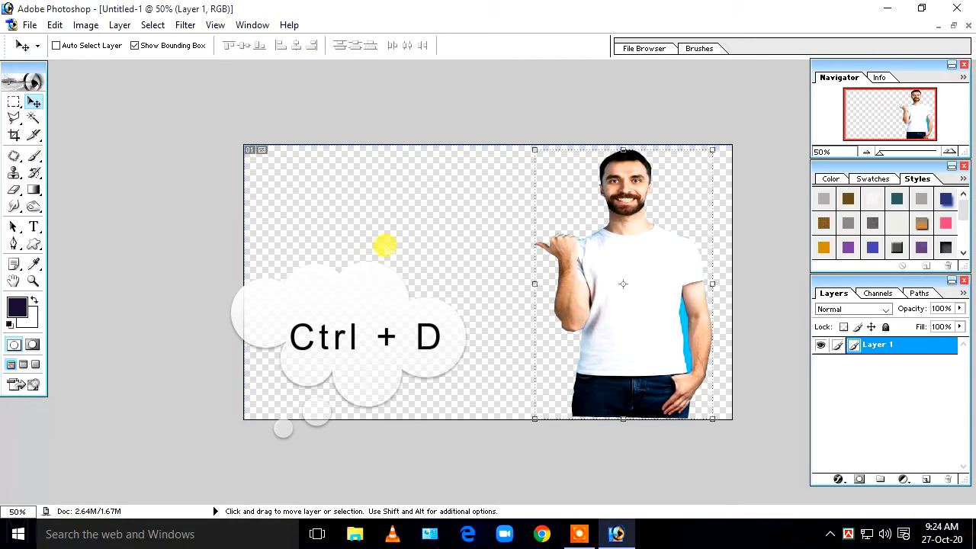
{"action": "key", "text": "ctrl+equal"}
{"action": "key", "text": "ctrl+equal"}
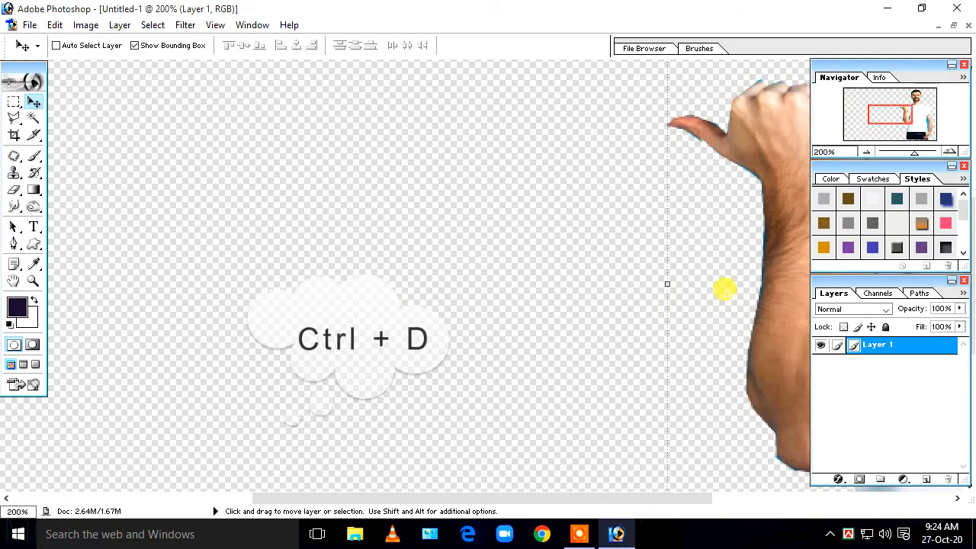
{"action": "left_click_drag", "start_coordinate": [721, 288], "coordinate": [225, 177]}
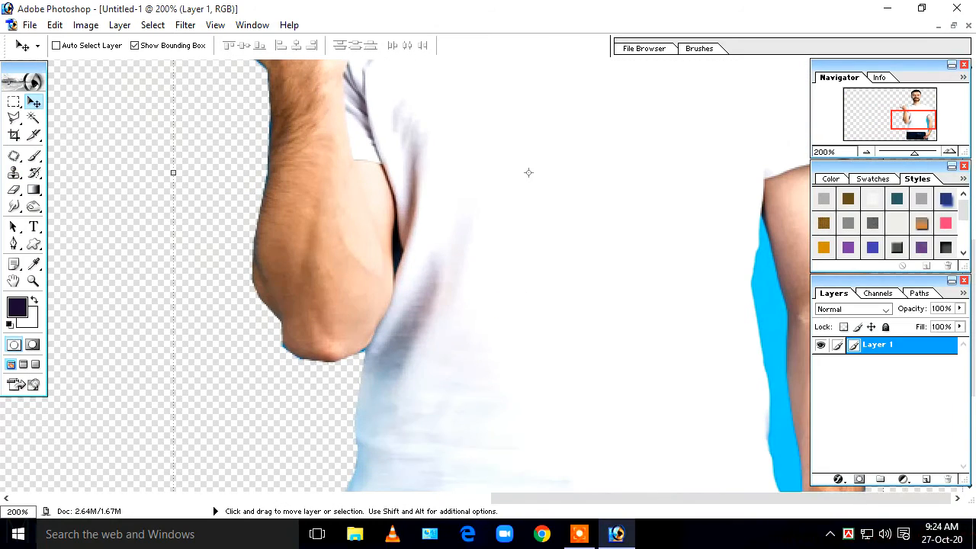
{"action": "left_click", "coordinate": [30, 120]}
{"action": "key", "text": "ctrl+plus"}
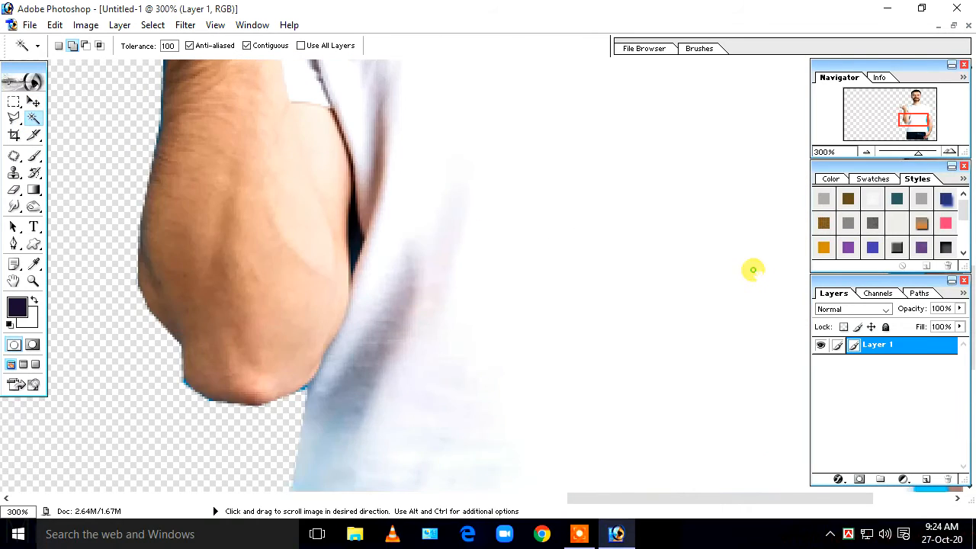
{"action": "left_click_drag", "start_coordinate": [753, 269], "coordinate": [286, 132]}
{"action": "left_click", "coordinate": [667, 142]}
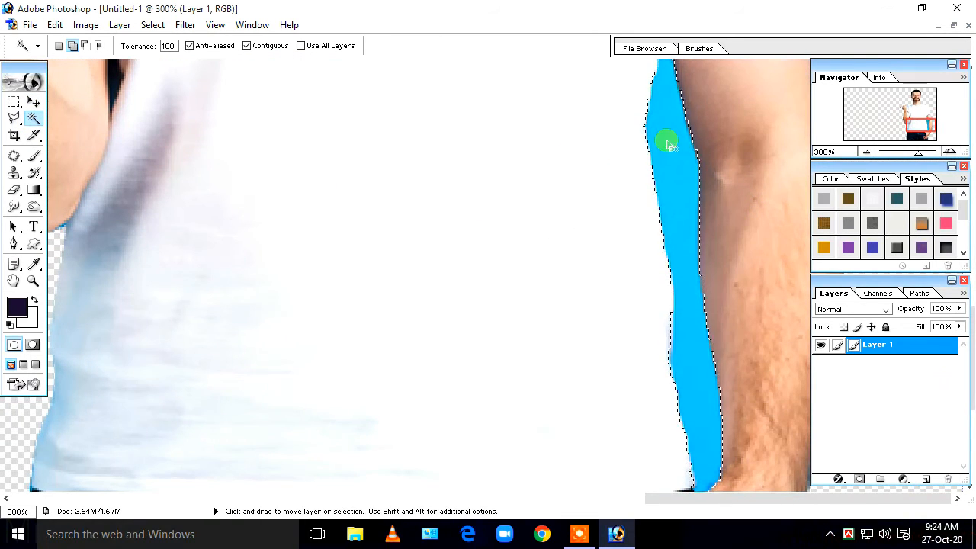
- Move the blue patch off the canvas and drop the selection
{"action": "key", "text": "ctrl+minus"}
{"action": "key", "text": "ctrl+minus"}
{"action": "key", "text": "ctrl+minus"}
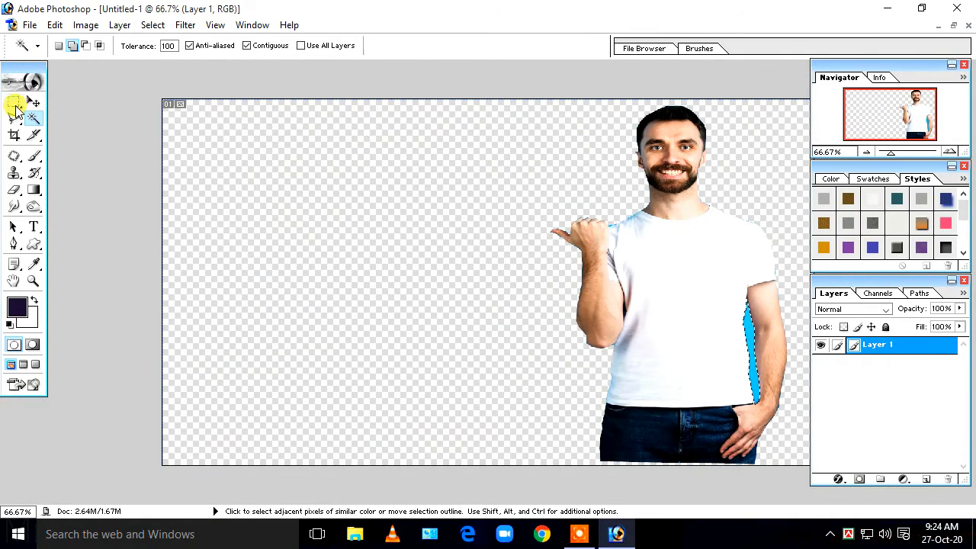
{"action": "left_click", "coordinate": [33, 101]}
{"action": "left_click_drag", "start_coordinate": [750, 338], "coordinate": [125, 257]}
{"action": "key", "text": "ctrl+d"}
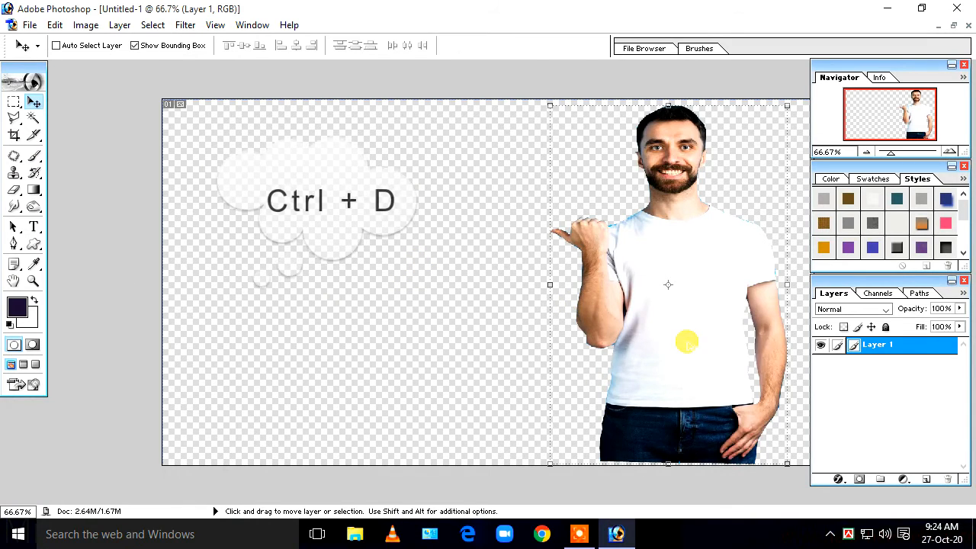
- Scale the man down slightly from his top-right corner and drag him to the canvas centre
{"action": "key", "text": "ctrl+minus"}
{"action": "key", "text": "ctrl+minus"}
{"action": "key", "text": "ctrl+minus"}
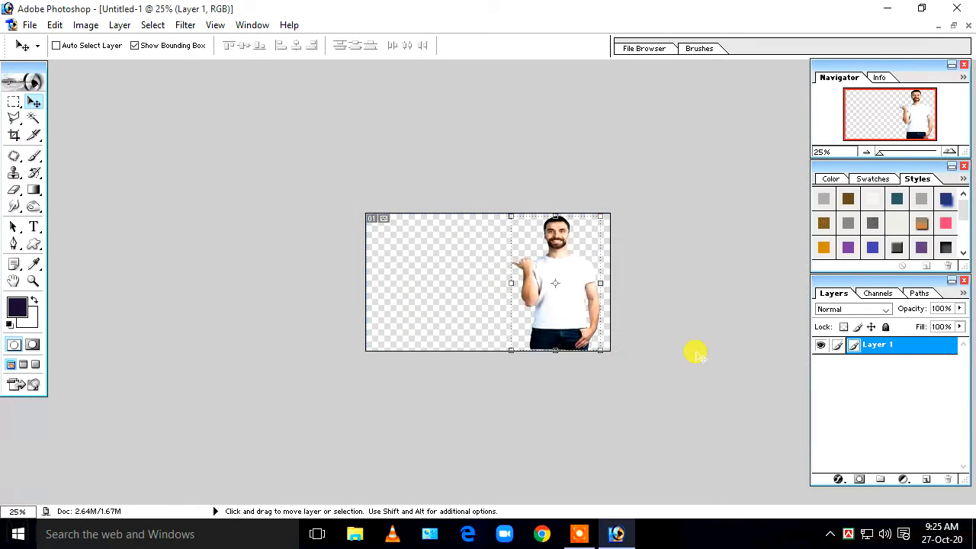
{"action": "key", "text": "ctrl+plus"}
{"action": "key", "text": "ctrl+plus"}
{"action": "key", "text": "ctrl+t"}
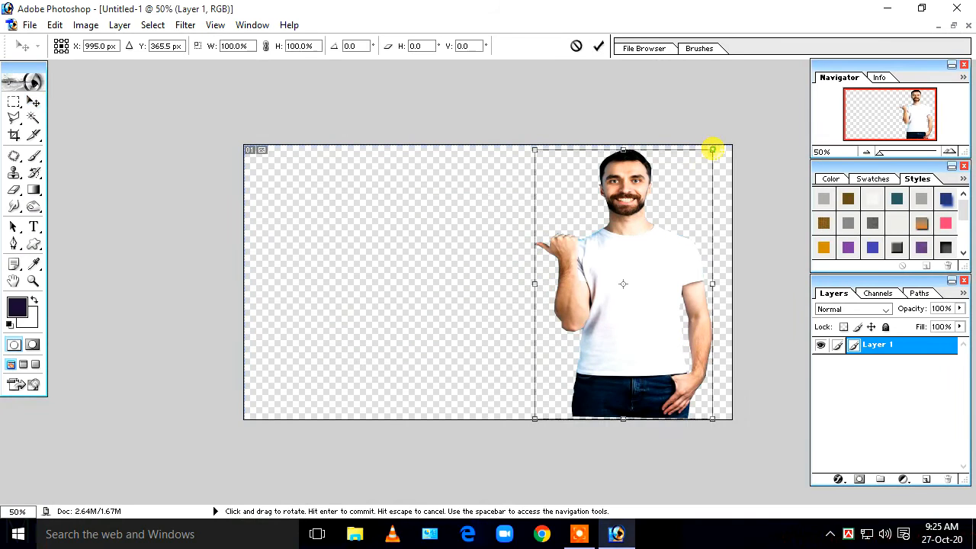
{"action": "left_click_drag", "start_coordinate": [713, 147], "coordinate": [686, 155]}
{"action": "key", "text": "Return"}
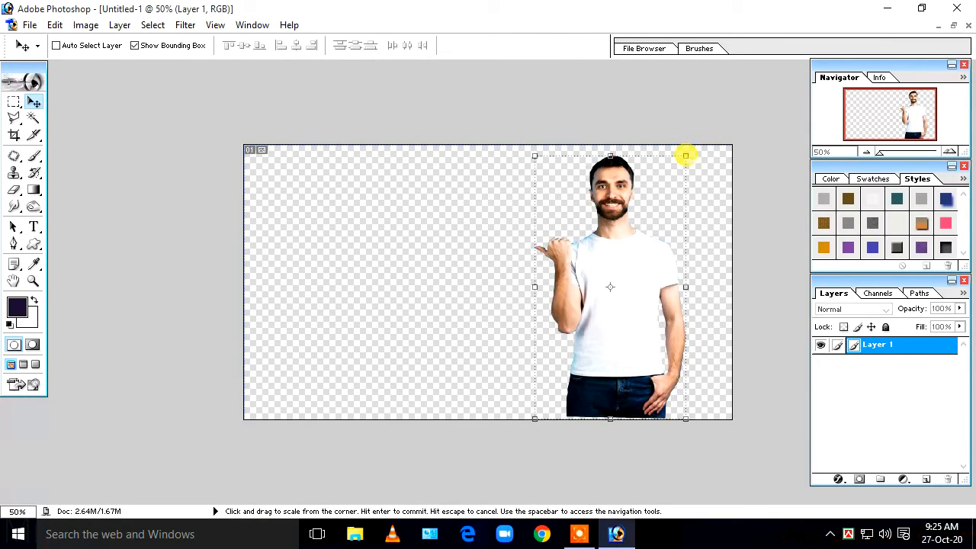
{"action": "left_click_drag", "start_coordinate": [645, 262], "coordinate": [516, 268]}
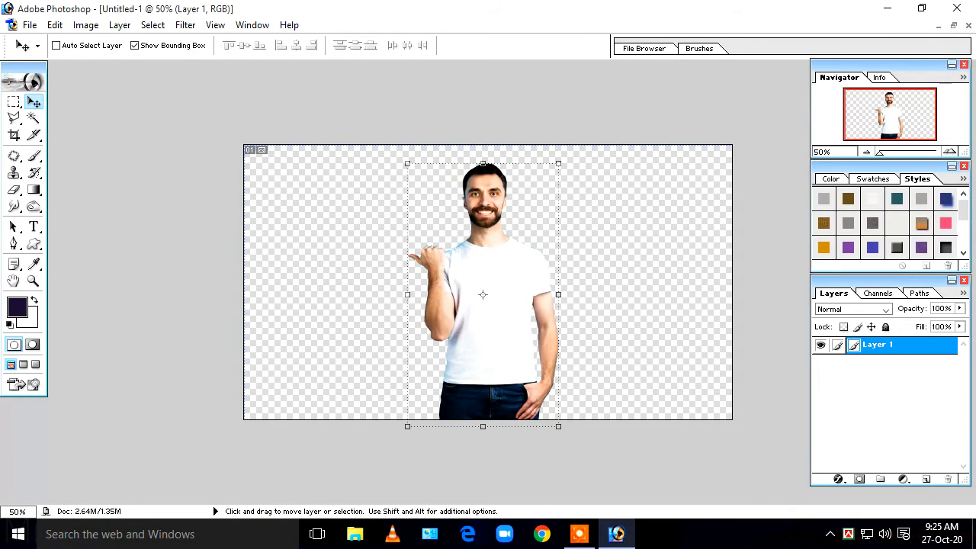
{"action": "left_click", "coordinate": [13, 227]}
- Zoom to 300% and outline the blue fringe by the hand and shoulder with the Polygonal Lasso
{"action": "key", "text": "ctrl+plus"}
{"action": "key", "text": "ctrl+plus"}
{"action": "key", "text": "ctrl+plus"}
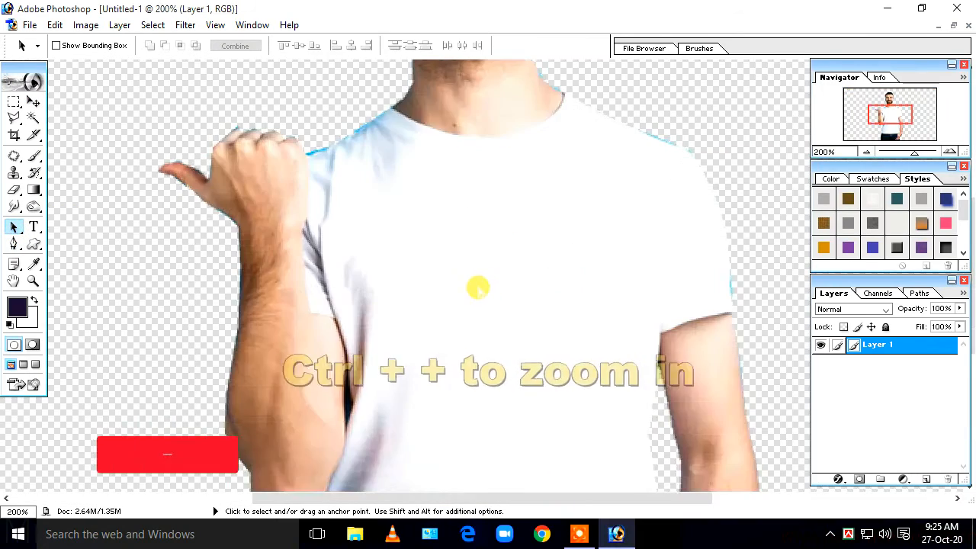
{"action": "key", "text": "ctrl+plus"}
{"action": "left_click_drag", "start_coordinate": [394, 236], "coordinate": [435, 492]}
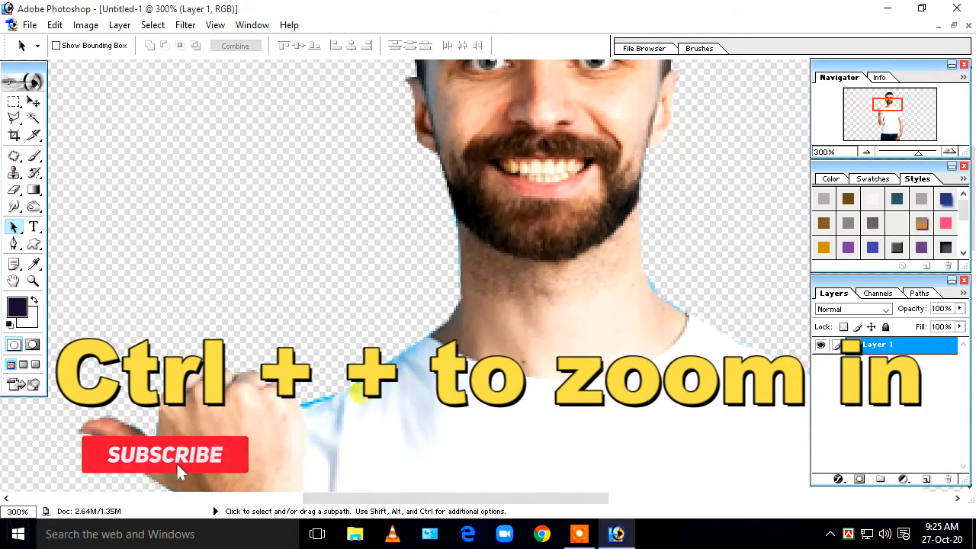
{"action": "left_click", "coordinate": [14, 118]}
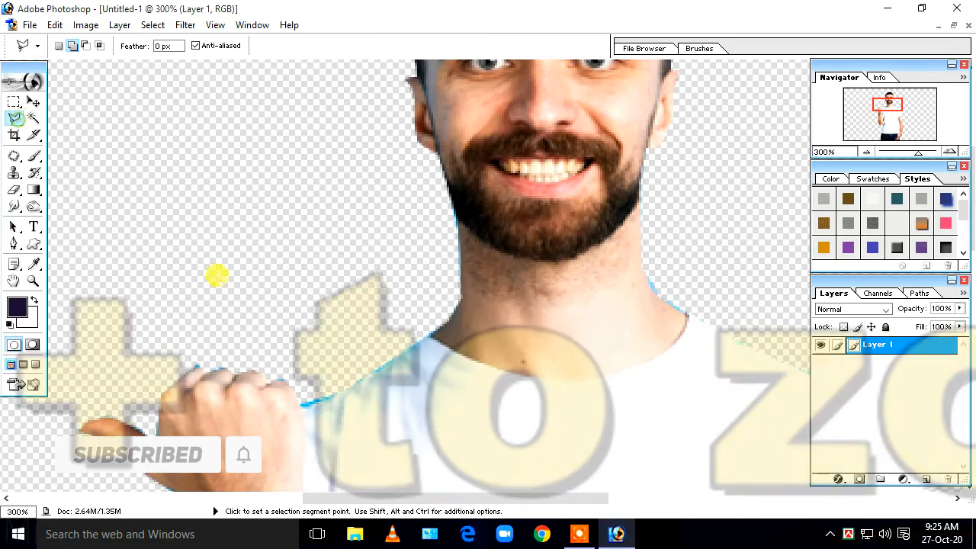
{"action": "left_click", "coordinate": [192, 370]}
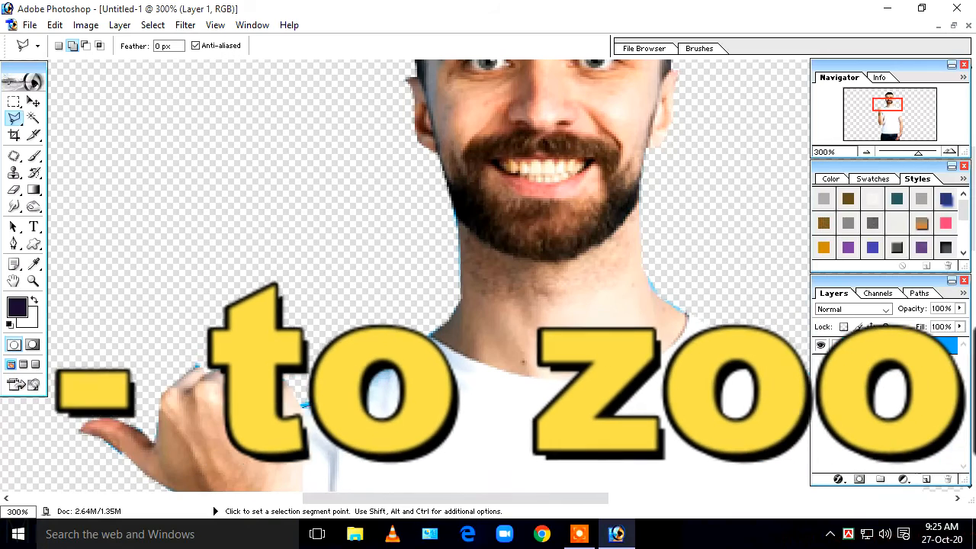
{"action": "left_click", "coordinate": [436, 324]}
{"action": "left_click", "coordinate": [349, 258]}
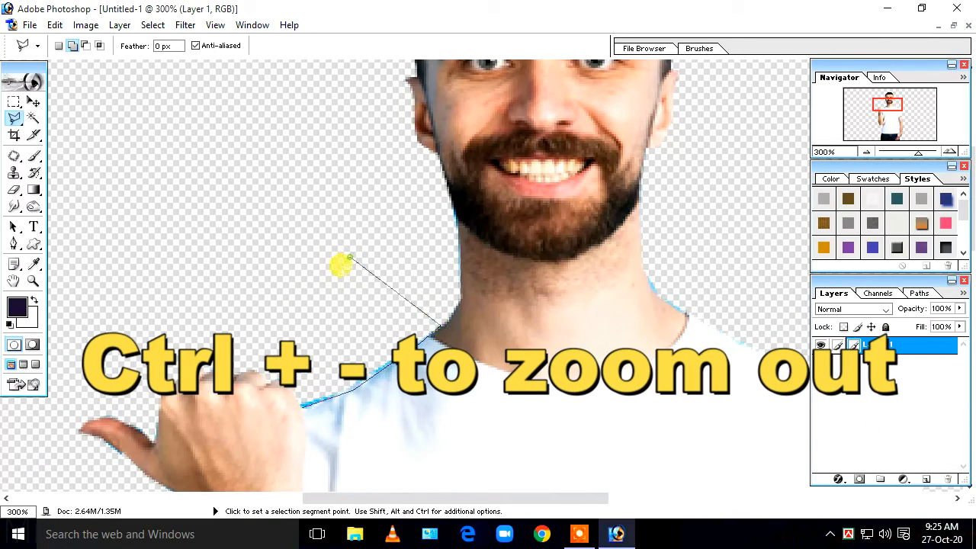
{"action": "double_click", "coordinate": [303, 404]}
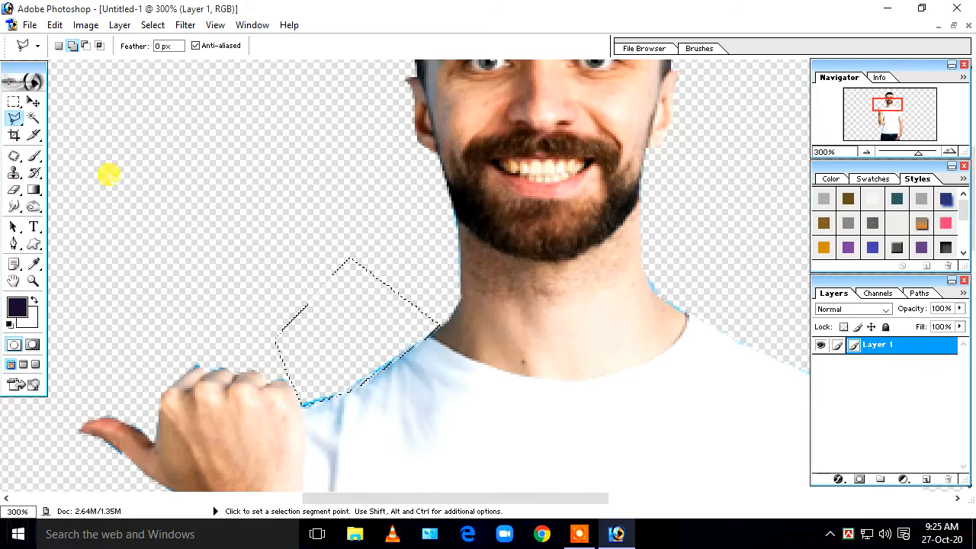
- Drag the selected blue fringe off the canvas, deselect, and zoom back to 66.67%
{"action": "left_click", "coordinate": [33, 101]}
{"action": "key", "text": "ctrl+minus"}
{"action": "key", "text": "ctrl+minus"}
{"action": "key", "text": "ctrl+minus"}
{"action": "key", "text": "ctrl+minus"}
{"action": "left_click_drag", "start_coordinate": [450, 238], "coordinate": [160, 220]}
{"action": "key", "text": "ctrl+d"}
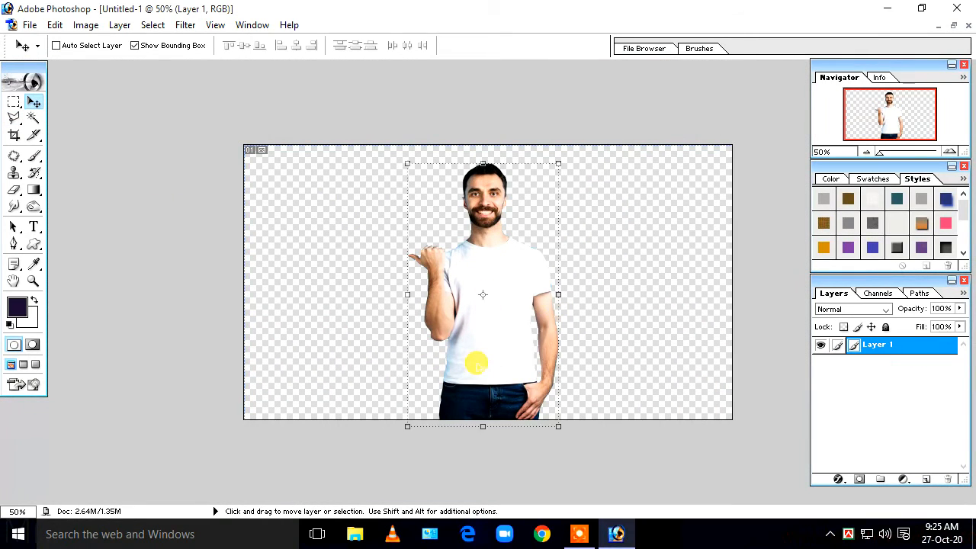
{"action": "left_click", "coordinate": [13, 228]}
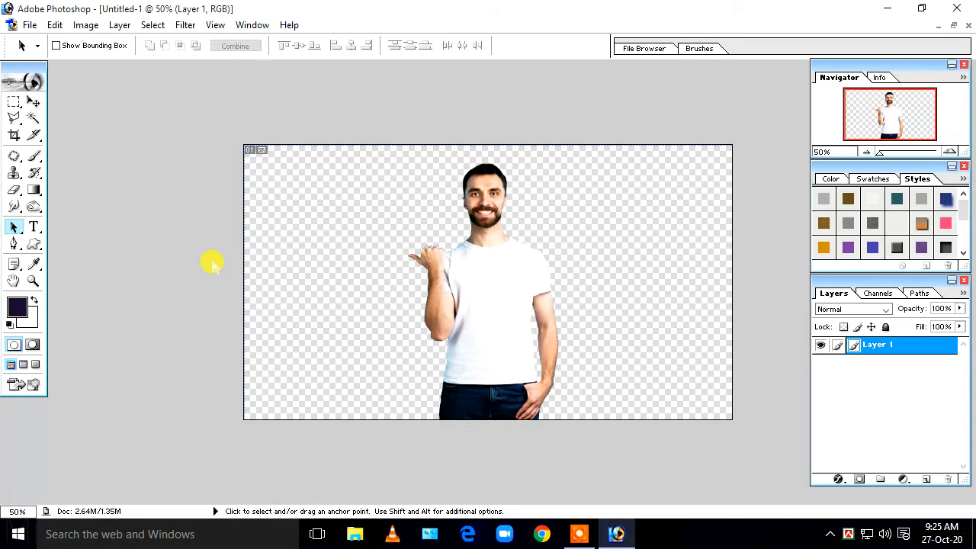
{"action": "key", "text": "ctrl+minus"}
{"action": "key", "text": "ctrl+plus"}
{"action": "key", "text": "ctrl+plus"}
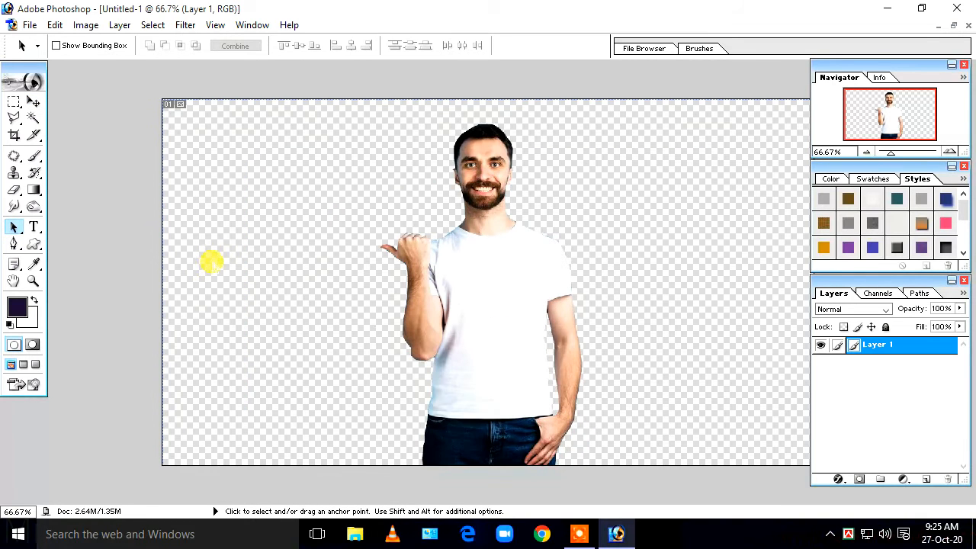
- Save As PNG format with file name abc in drive G:, accepting the PNG options
{"action": "left_click", "coordinate": [31, 25]}
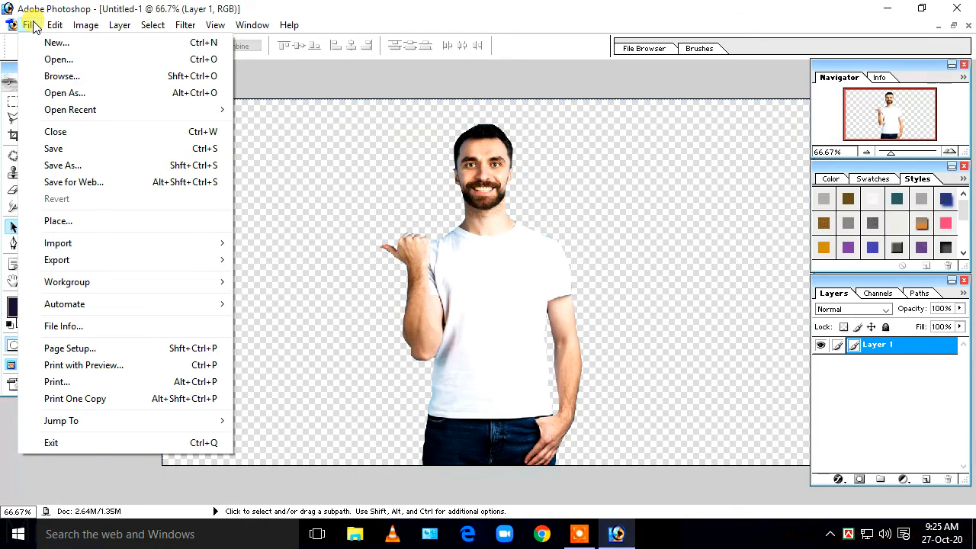
{"action": "left_click", "coordinate": [72, 149]}
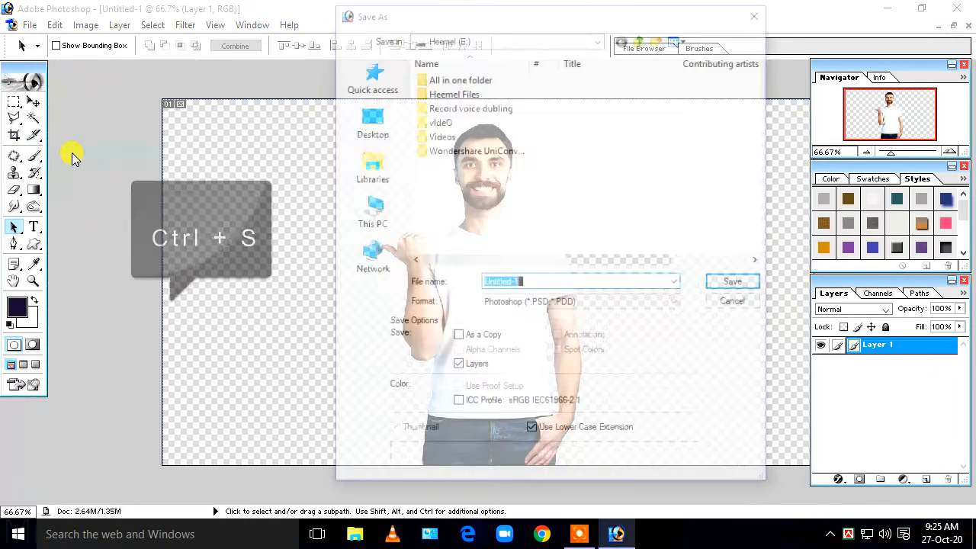
{"action": "left_click", "coordinate": [542, 303]}
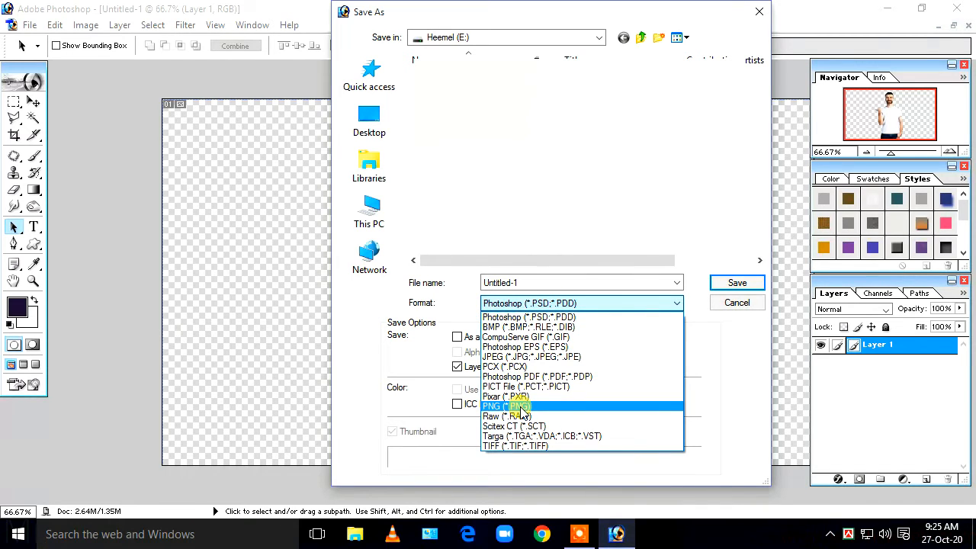
{"action": "left_click", "coordinate": [550, 406]}
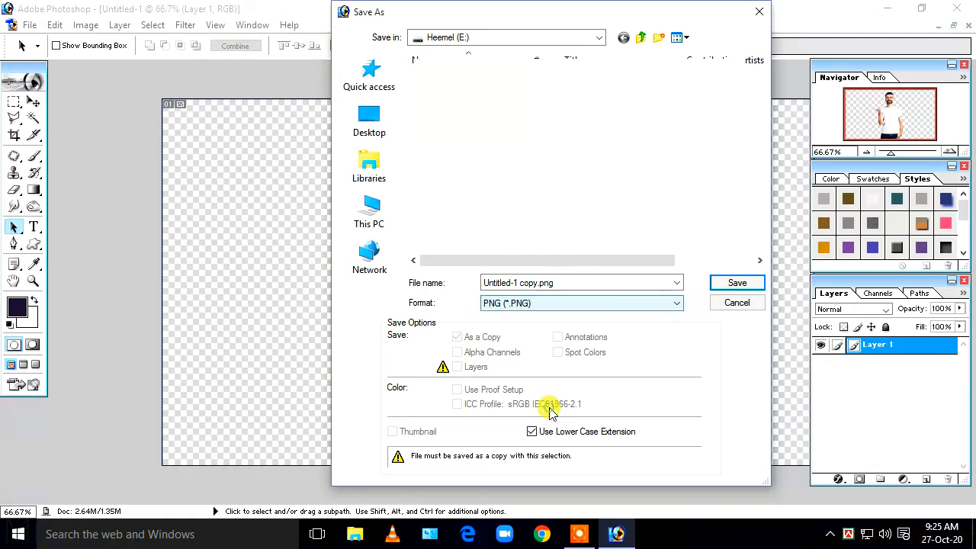
{"action": "left_click_drag", "start_coordinate": [485, 283], "coordinate": [579, 282]}
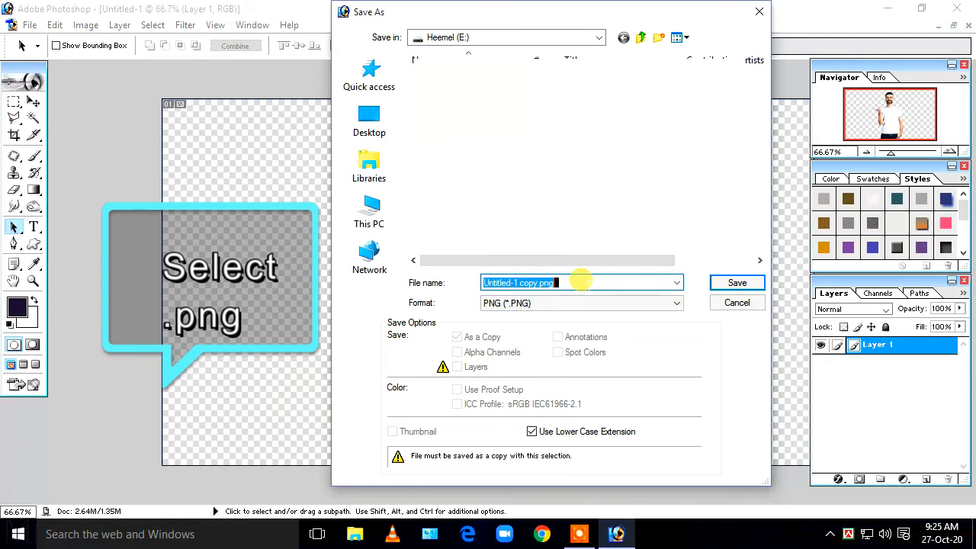
{"action": "type", "text": "abc"}
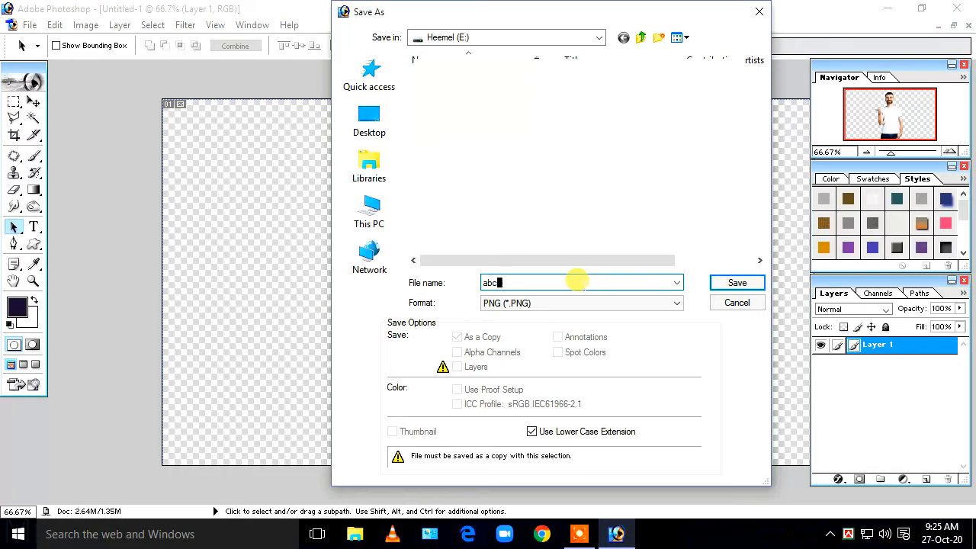
{"action": "left_click", "coordinate": [350, 128]}
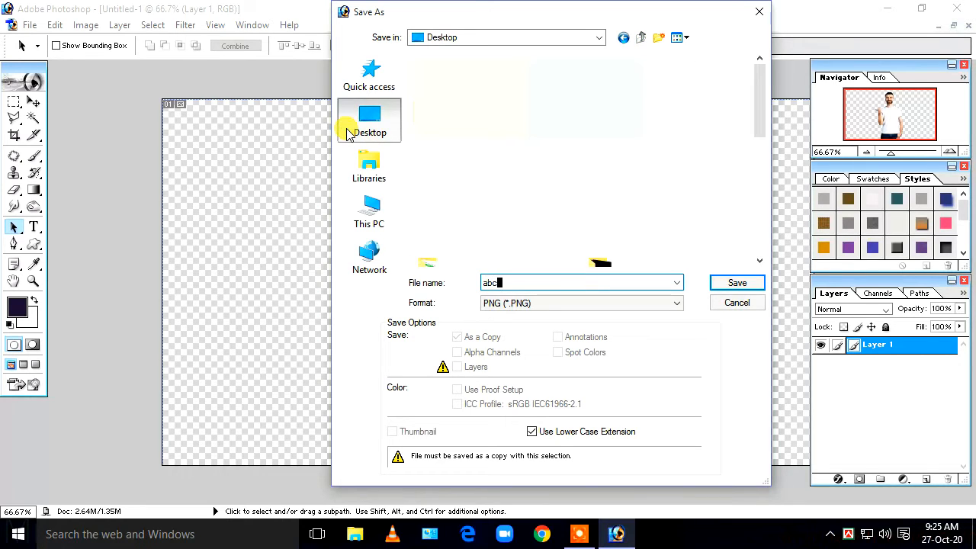
{"action": "left_click", "coordinate": [370, 217]}
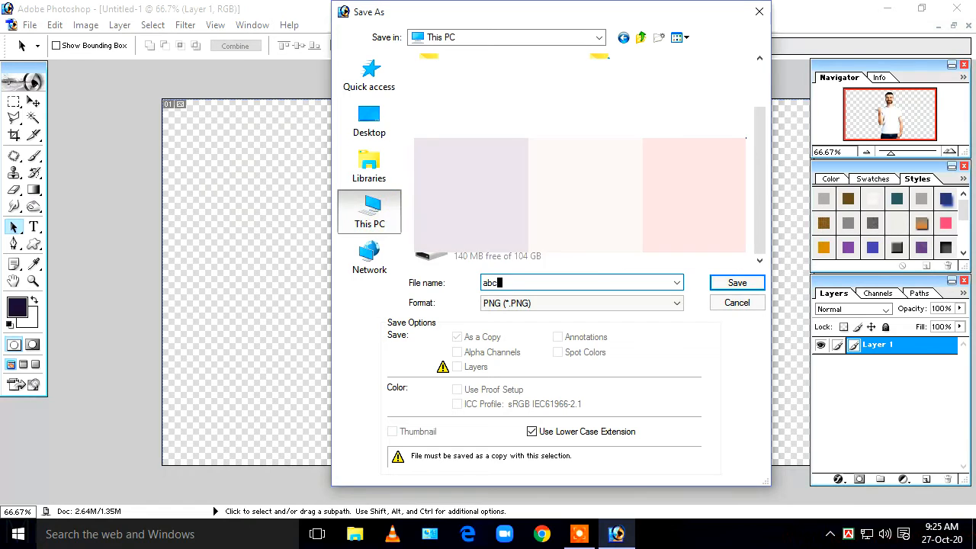
{"action": "left_click", "coordinate": [517, 255]}
{"action": "double_click", "coordinate": [517, 255]}
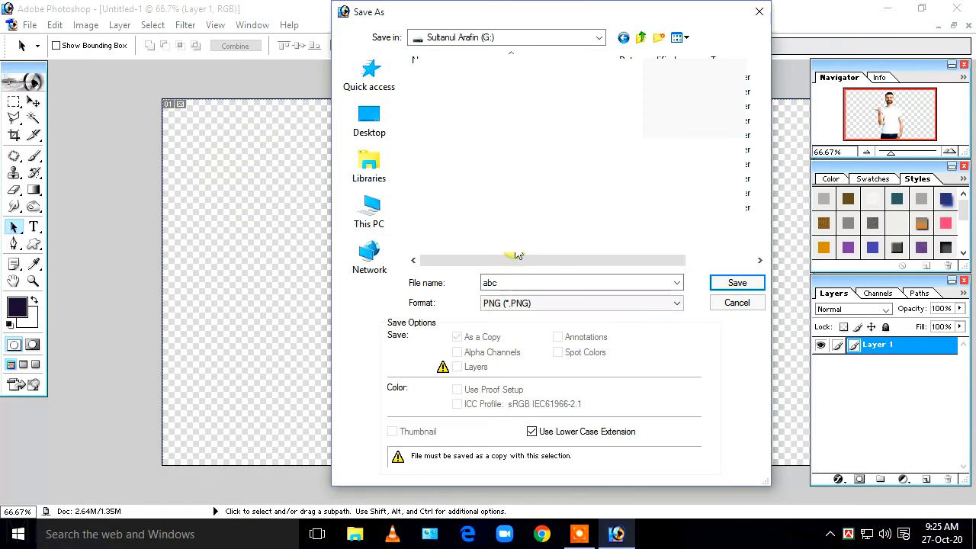
{"action": "left_click", "coordinate": [731, 284]}
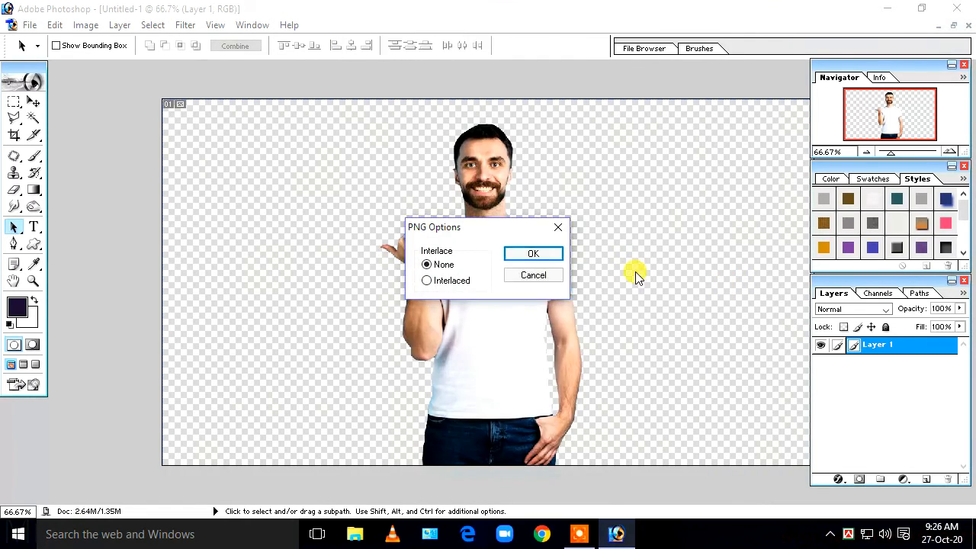
{"action": "left_click", "coordinate": [538, 257]}
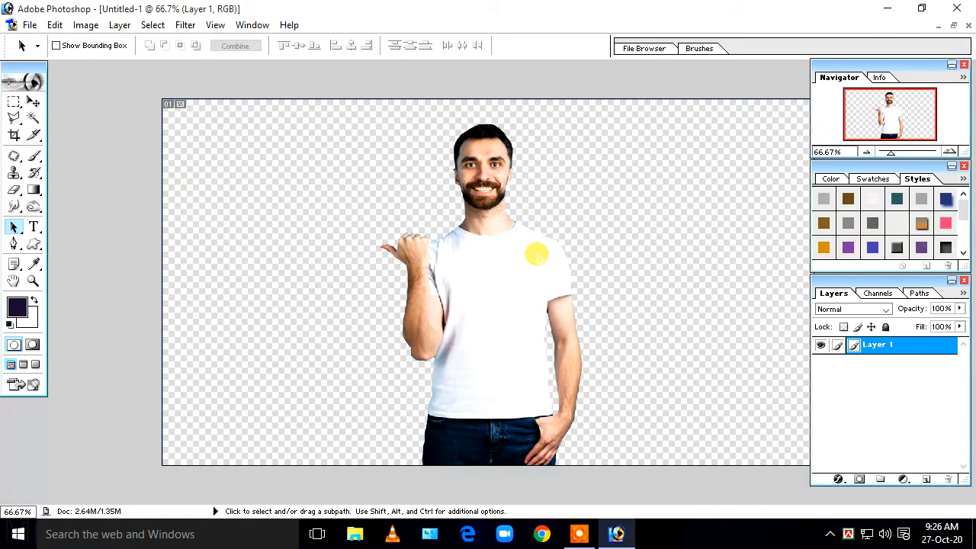
- Minimize Photoshop, refresh the desktop, and open This PC by searching 'this' in Start
{"action": "left_click", "coordinate": [888, 9]}
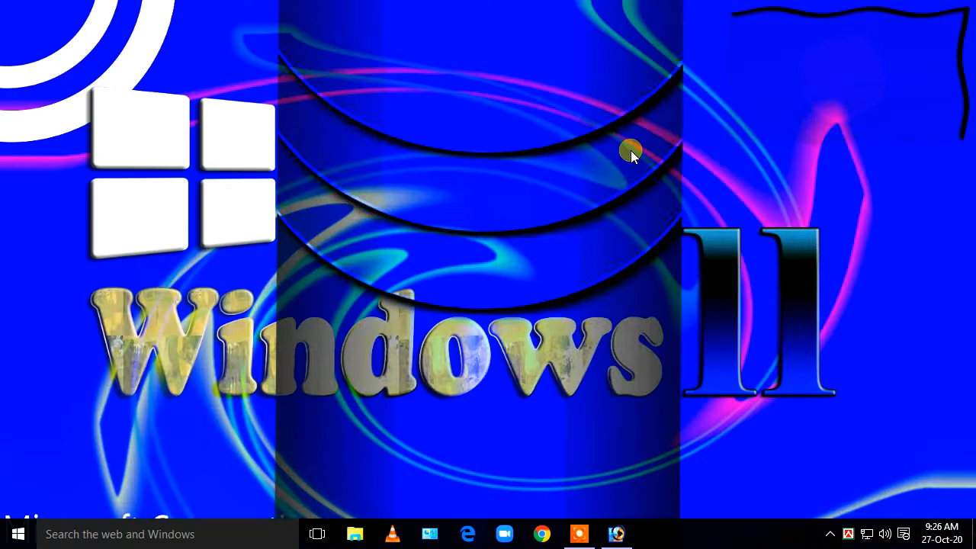
{"action": "right_click", "coordinate": [632, 151]}
{"action": "left_click", "coordinate": [675, 196]}
{"action": "left_click", "coordinate": [16, 531]}
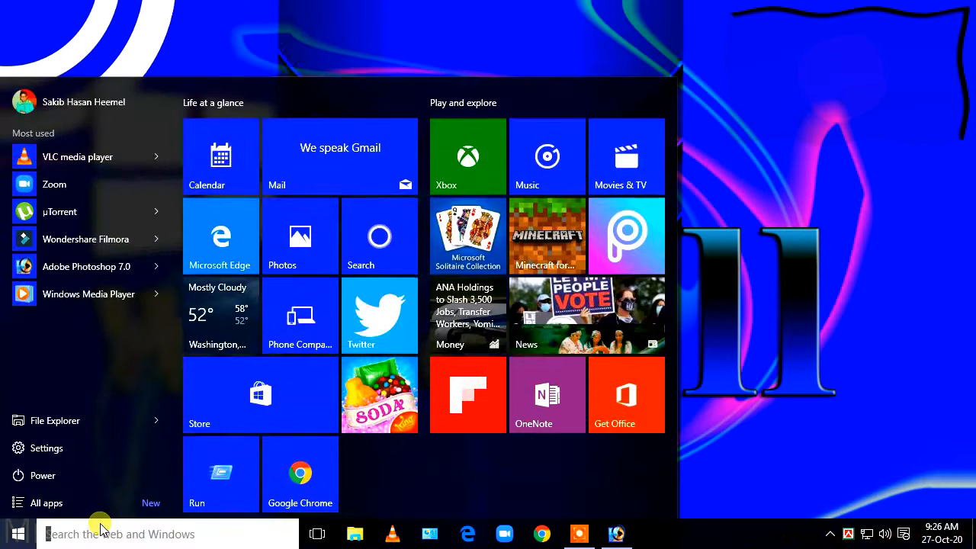
{"action": "type", "text": "this"}
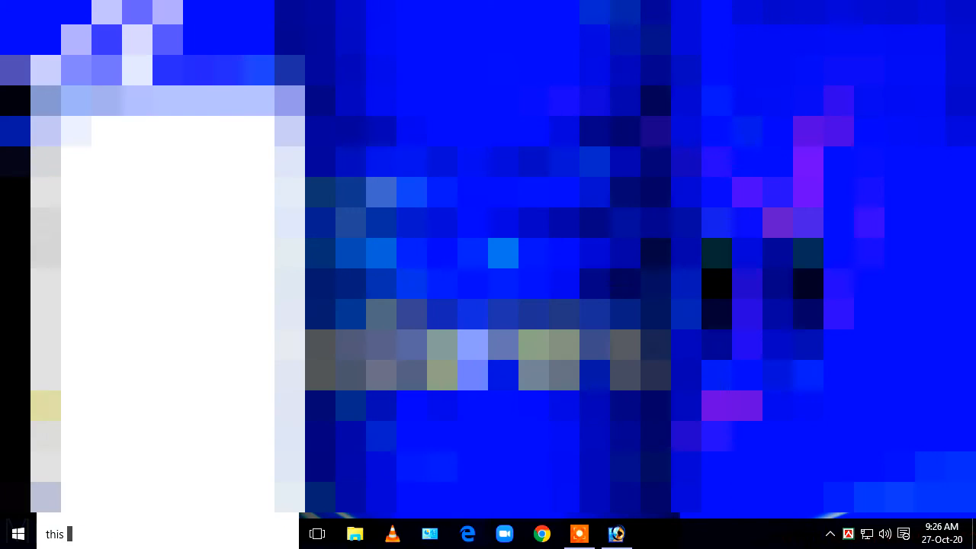
{"action": "key", "text": "Return"}
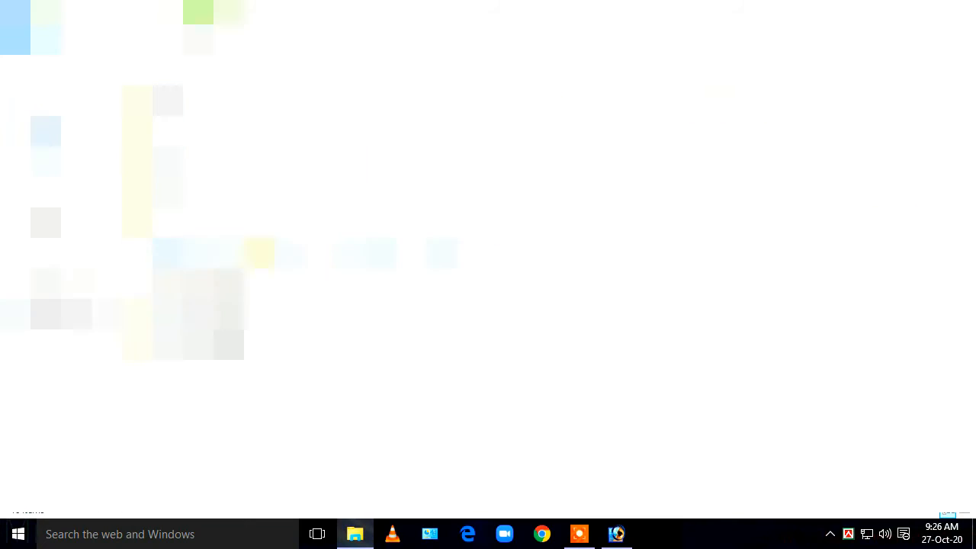
- Preview abc.png from drive G: in the default viewer, then open it with Picasa Photo Viewer
{"action": "double_click", "coordinate": [229, 253]}
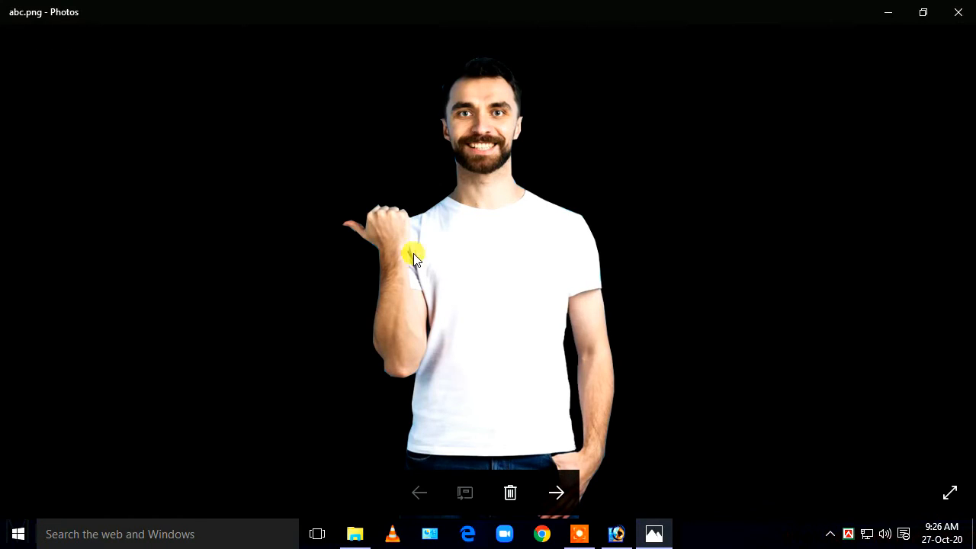
{"action": "left_click_drag", "start_coordinate": [283, 214], "coordinate": [755, 260]}
{"action": "left_click", "coordinate": [960, 11]}
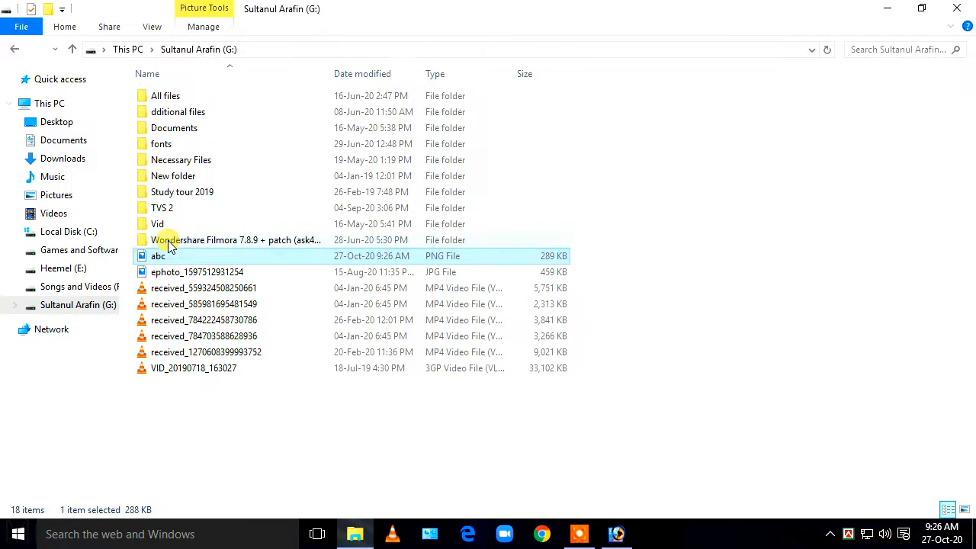
{"action": "right_click", "coordinate": [174, 256]}
{"action": "mouse_move", "coordinate": [279, 283]}
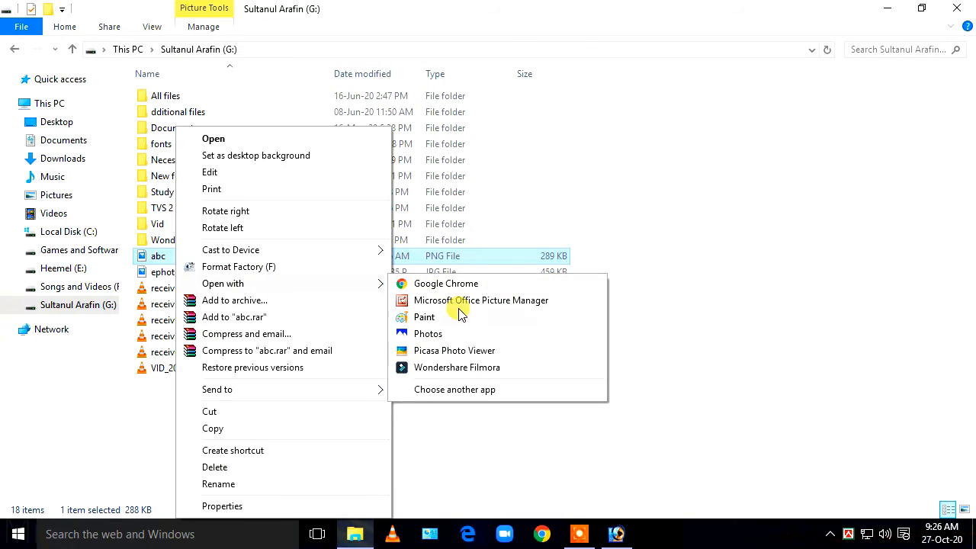
{"action": "left_click", "coordinate": [456, 350]}
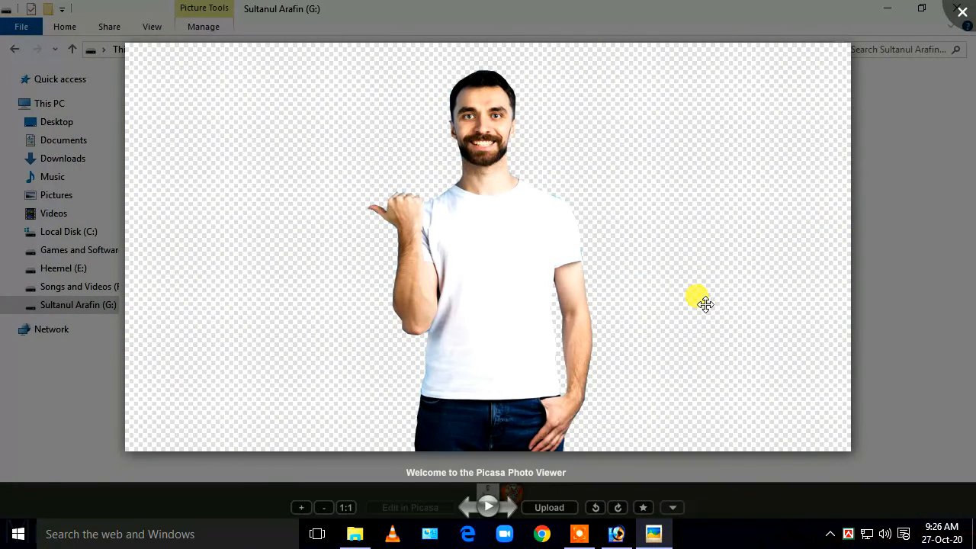
- Zoom and pan around abc.png in Picasa to check the cut-out edges, then maximize 3197420.jpg
{"action": "scroll", "coordinate": [633, 288], "scroll_direction": "up", "scroll_amount": 3}
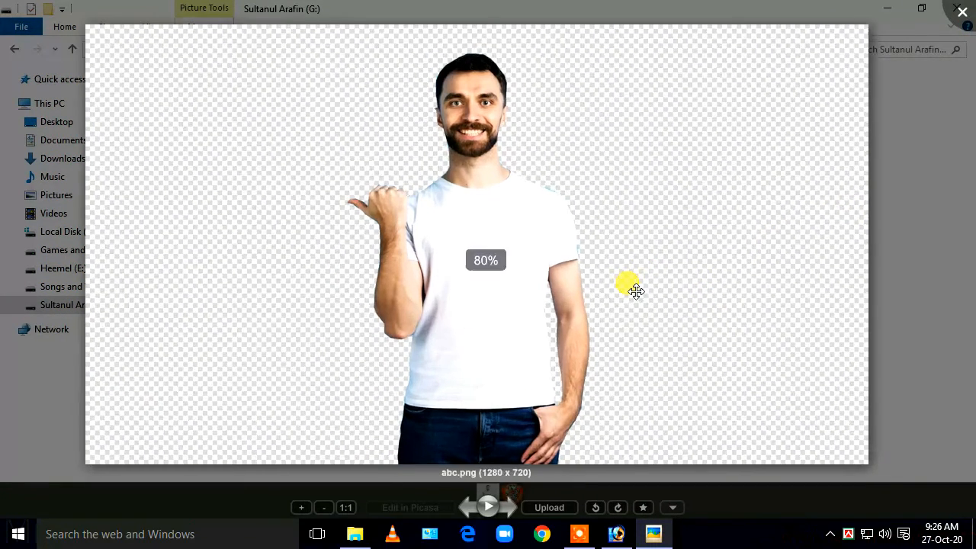
{"action": "scroll", "coordinate": [632, 287], "scroll_direction": "down", "scroll_amount": 3}
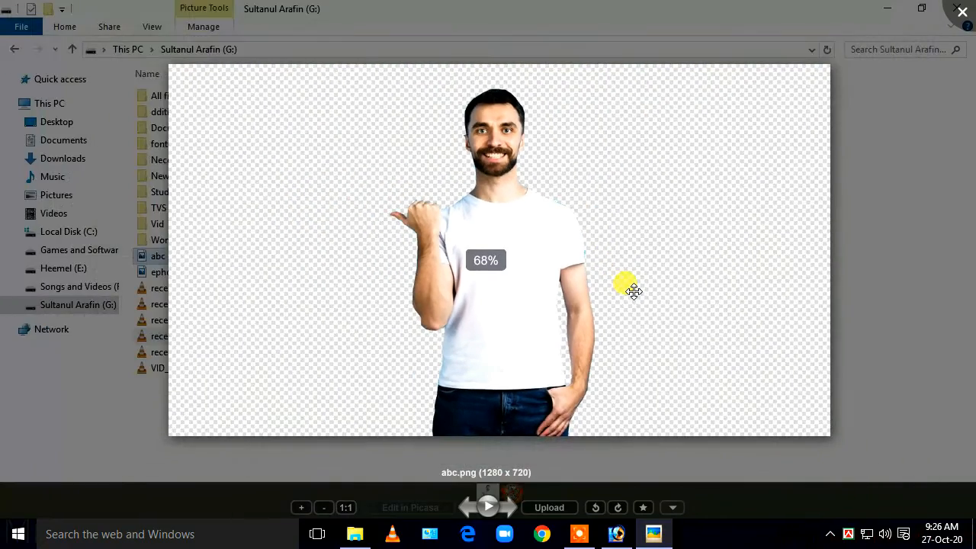
{"action": "scroll", "coordinate": [633, 290], "scroll_direction": "up", "scroll_amount": 1}
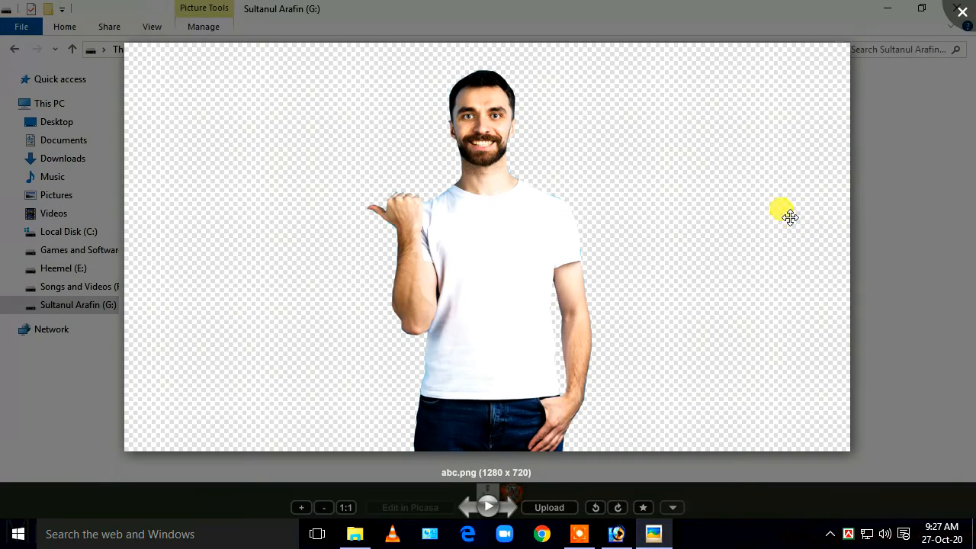
{"action": "scroll", "coordinate": [355, 246], "scroll_direction": "up", "scroll_amount": 5}
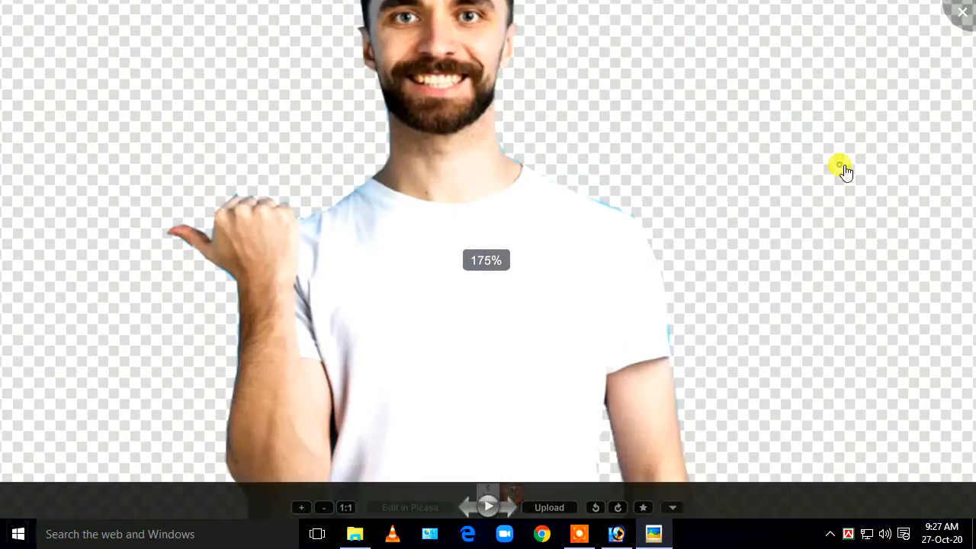
{"action": "left_click_drag", "start_coordinate": [845, 172], "coordinate": [806, 159]}
{"action": "scroll", "coordinate": [806, 158], "scroll_direction": "down", "scroll_amount": 5}
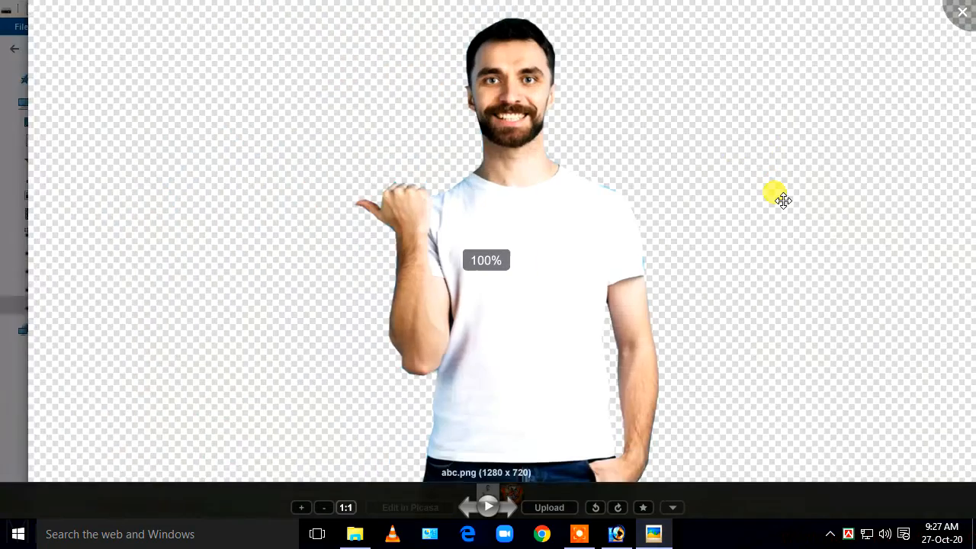
{"action": "scroll", "coordinate": [665, 264], "scroll_direction": "down", "scroll_amount": 2}
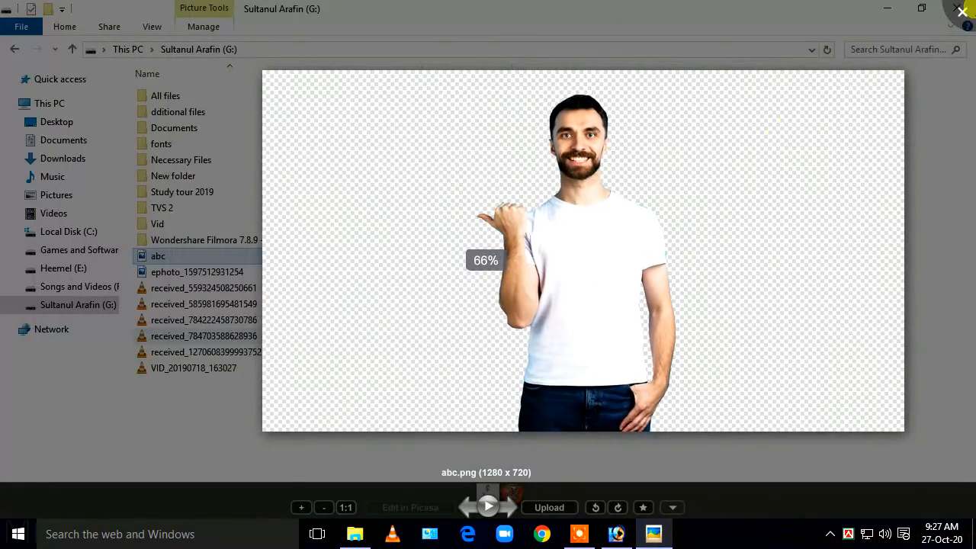
{"action": "scroll", "coordinate": [689, 182], "scroll_direction": "up", "scroll_amount": 2}
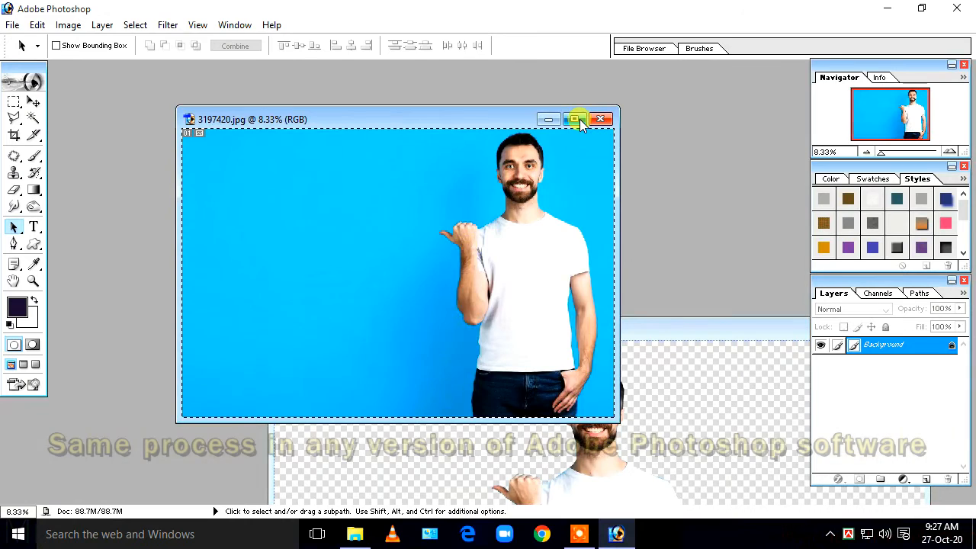
{"action": "left_click", "coordinate": [575, 119]}
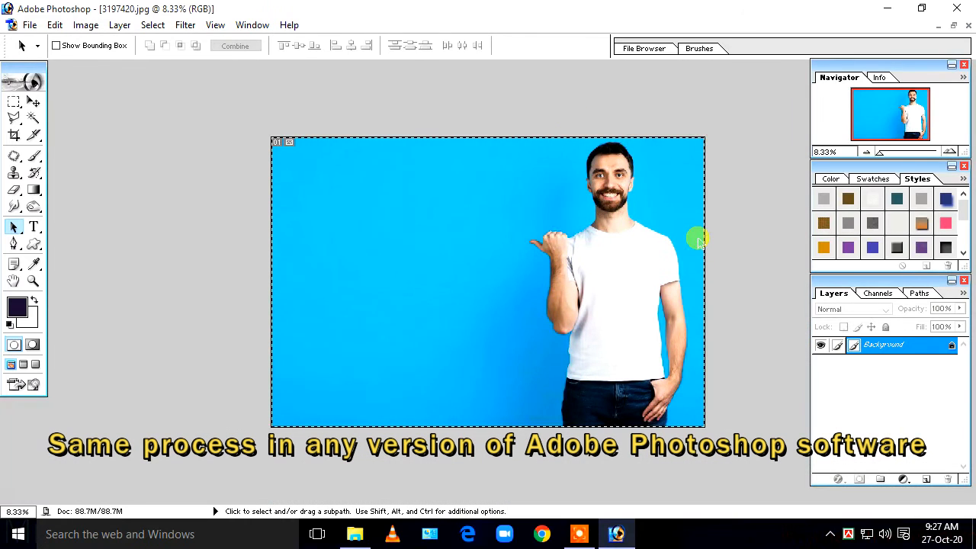
- Restore the document windows, position and resize Untitled-1 beside 3197420.jpg, then bring the original forward
{"action": "left_click", "coordinate": [953, 28]}
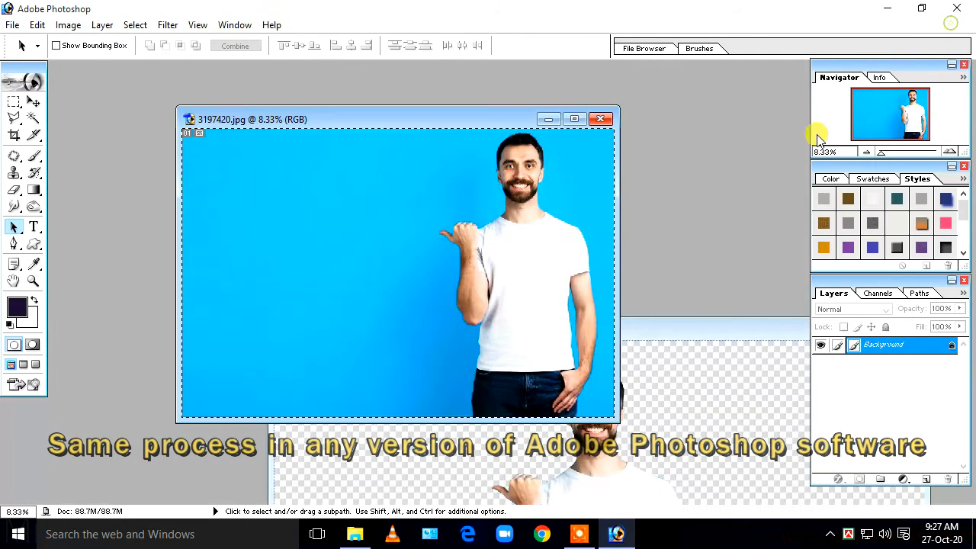
{"action": "left_click", "coordinate": [682, 370]}
{"action": "left_click_drag", "start_coordinate": [611, 335], "coordinate": [341, 246]}
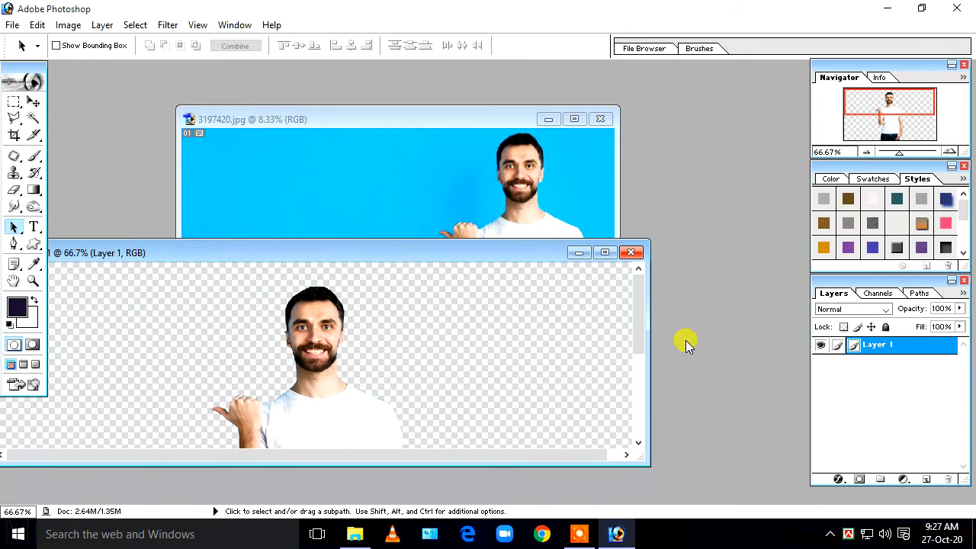
{"action": "left_click_drag", "start_coordinate": [650, 340], "coordinate": [329, 328]}
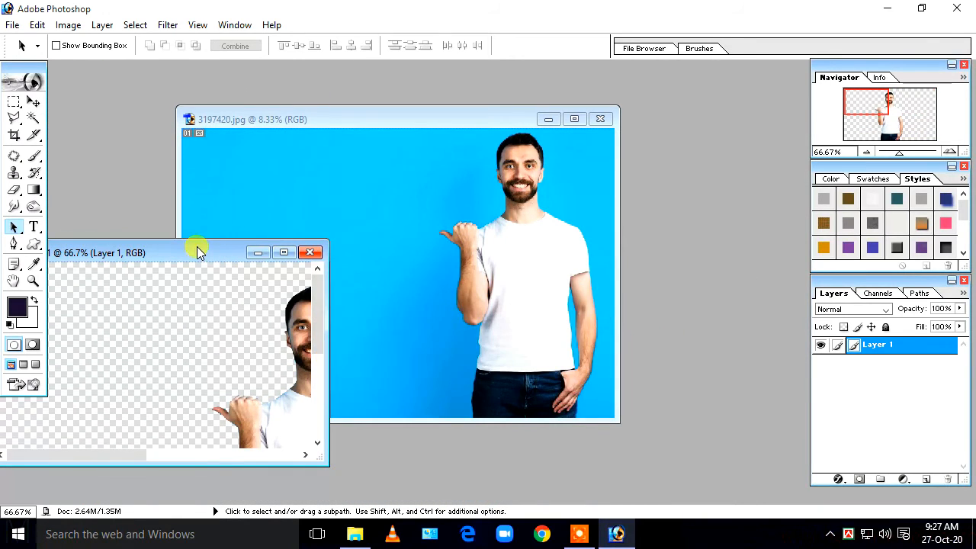
{"action": "left_click_drag", "start_coordinate": [196, 252], "coordinate": [468, 234]}
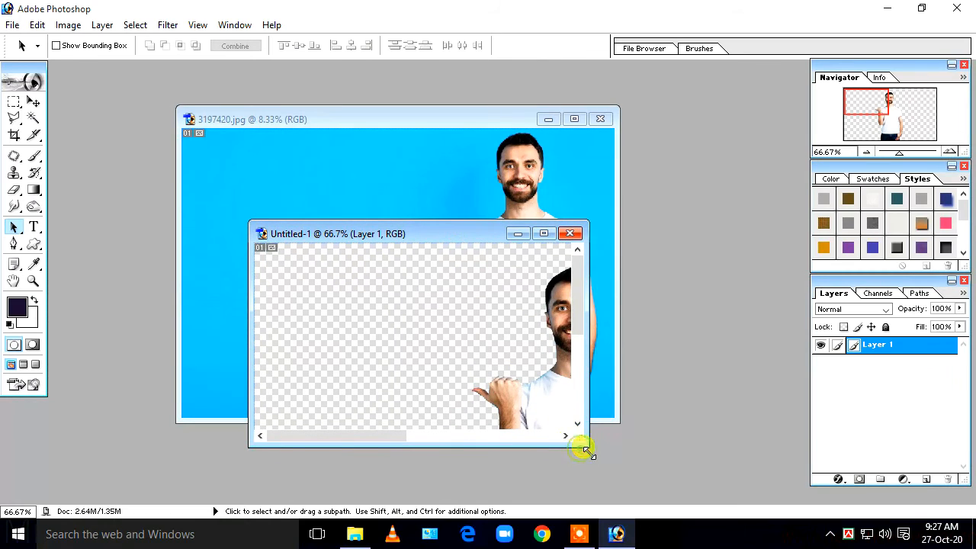
{"action": "left_click_drag", "start_coordinate": [585, 450], "coordinate": [800, 504]}
{"action": "left_click", "coordinate": [527, 167]}
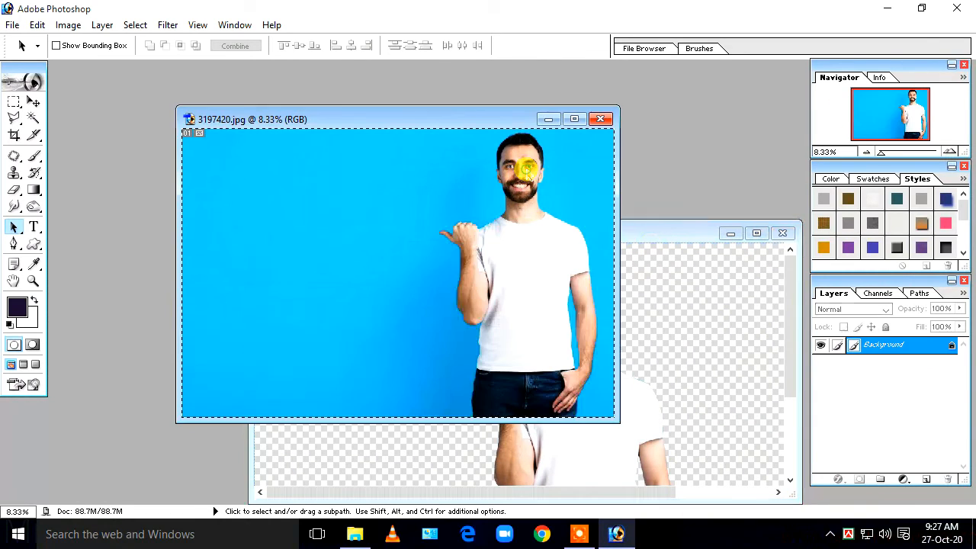